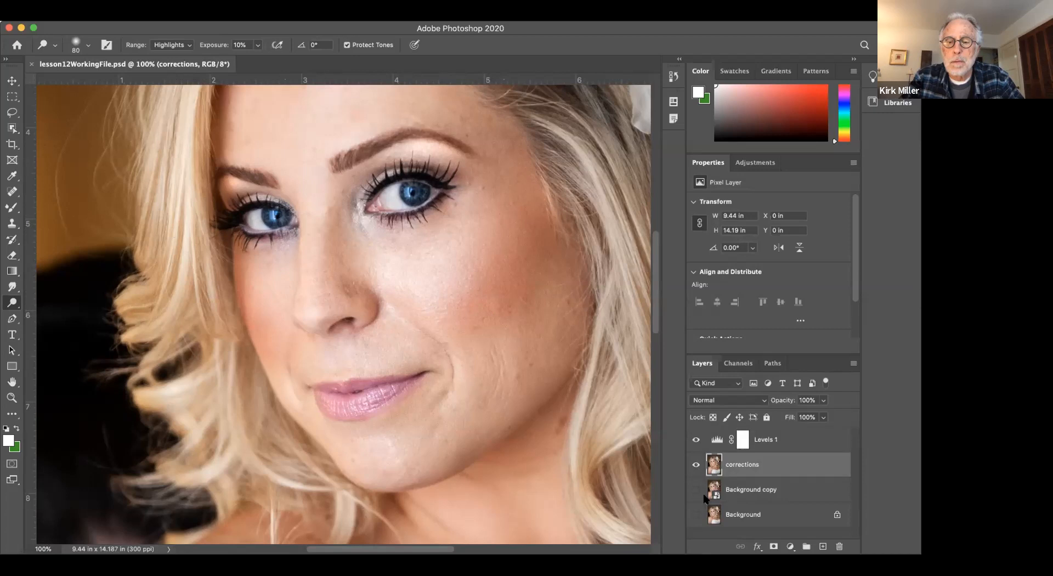
Examine the settings of the Levels 1 adjustment layer, and reselect the corrections layer
left_click(776, 521)
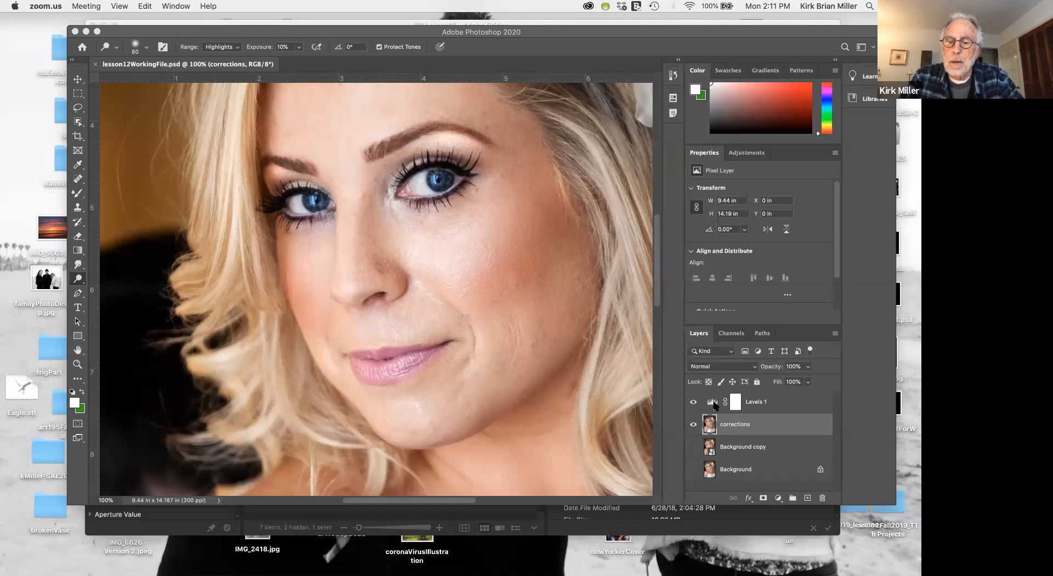
left_click(712, 403)
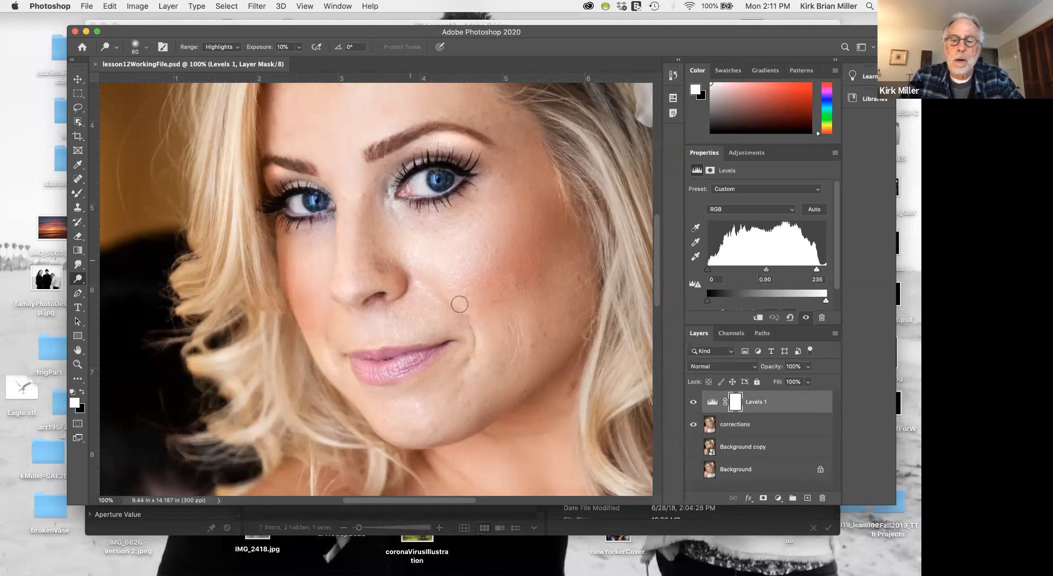
left_click(743, 428)
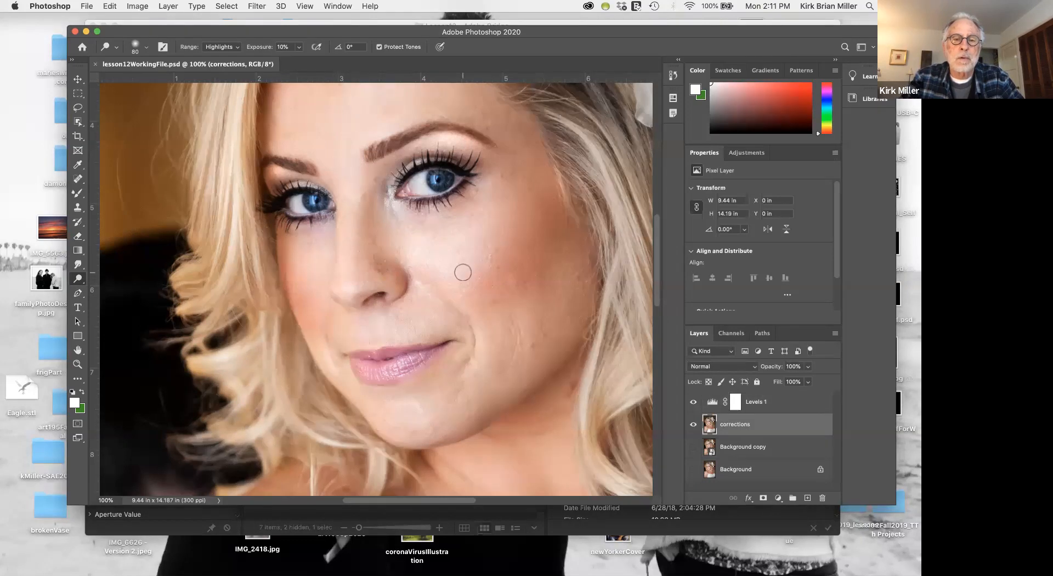
Try lightening the highlights beneath the eyebrow with the Dodge tool at 10% exposure, and undo the stroke
scroll(462, 271, "up", 2)
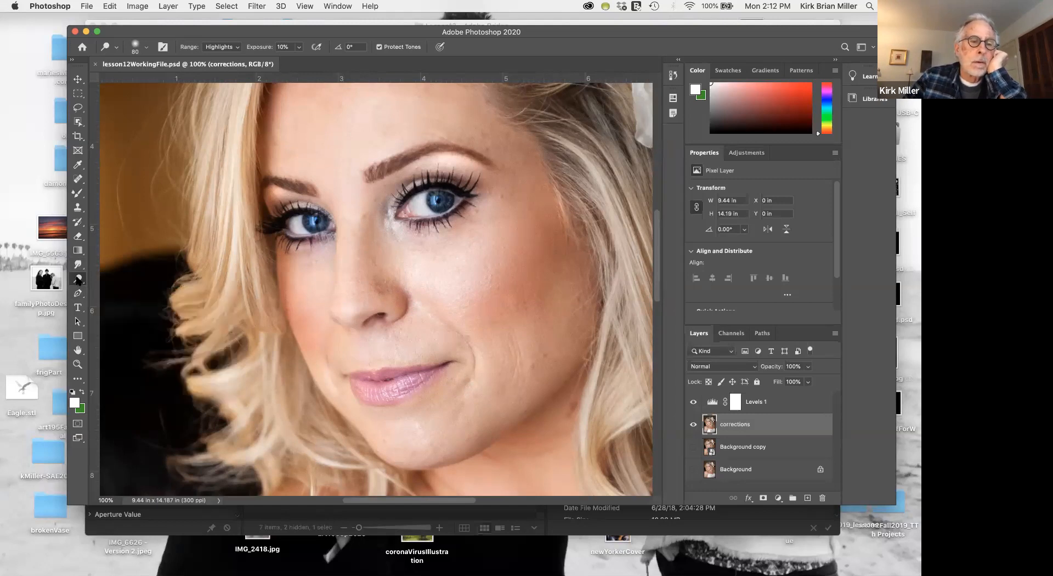
left_click(78, 280)
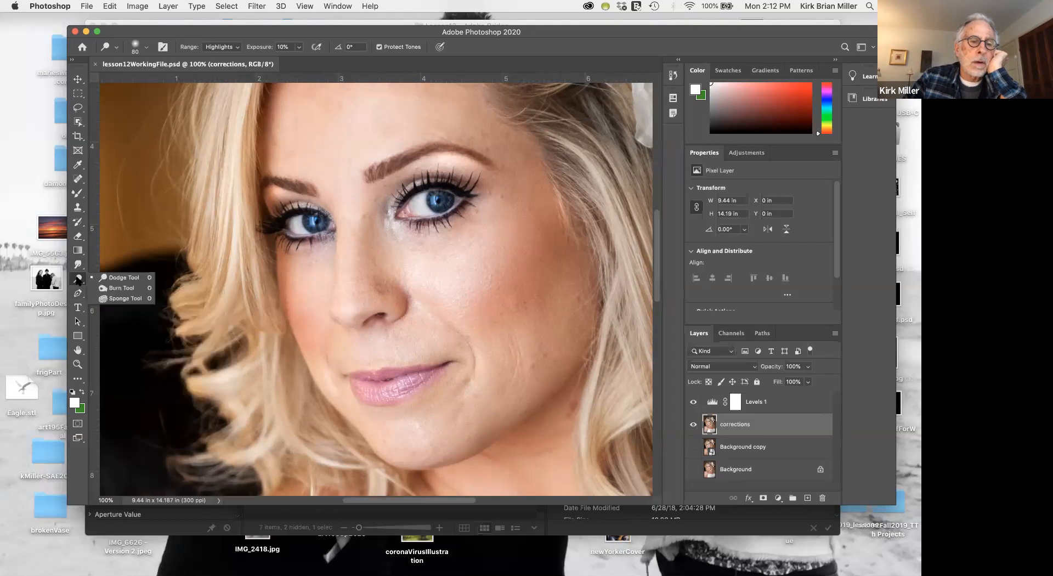
left_click(122, 278)
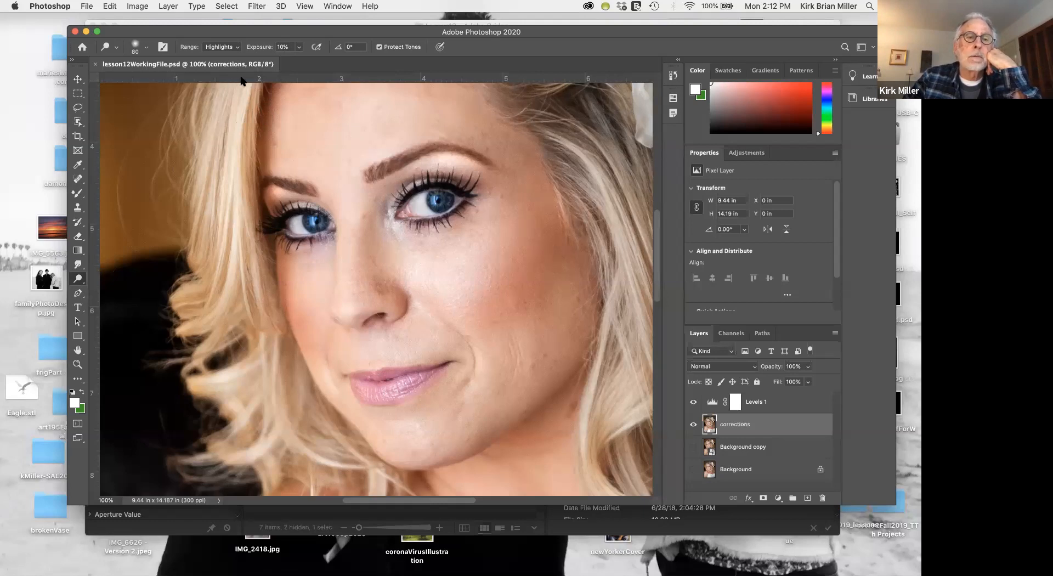
left_click(237, 47)
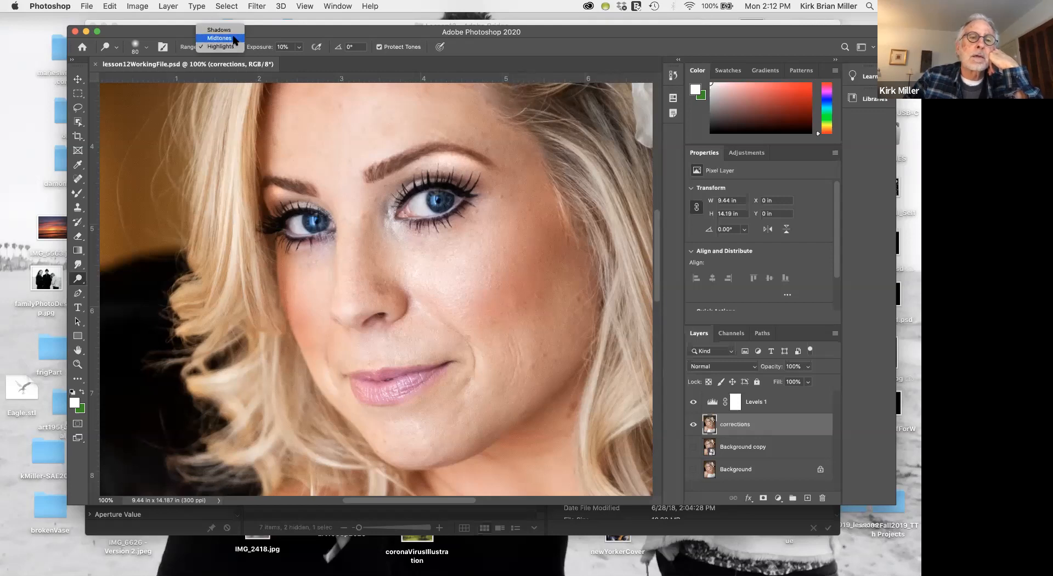
left_click(235, 47)
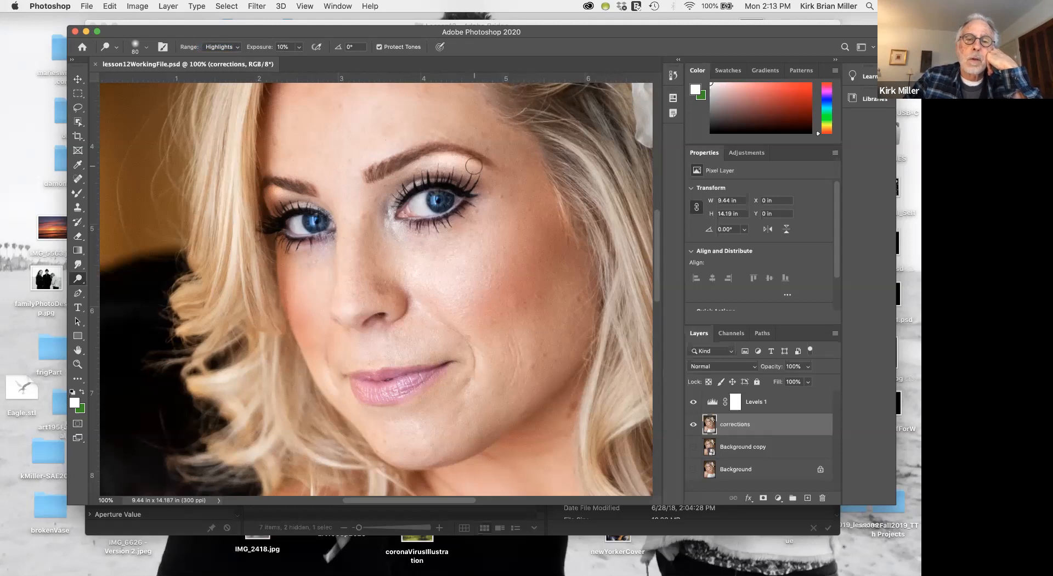
left_click_drag(474, 165, 431, 163)
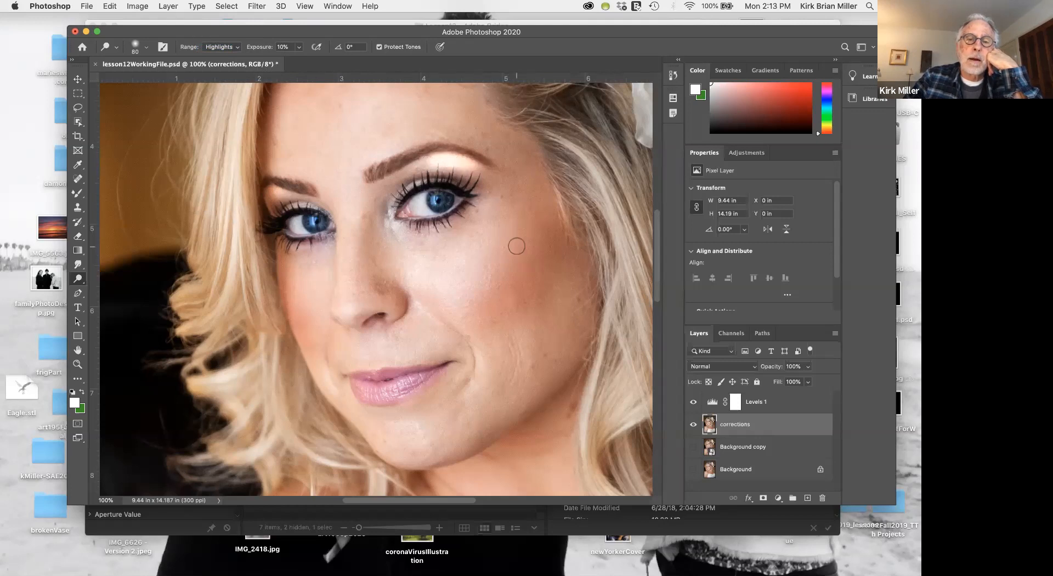
key("super+z")
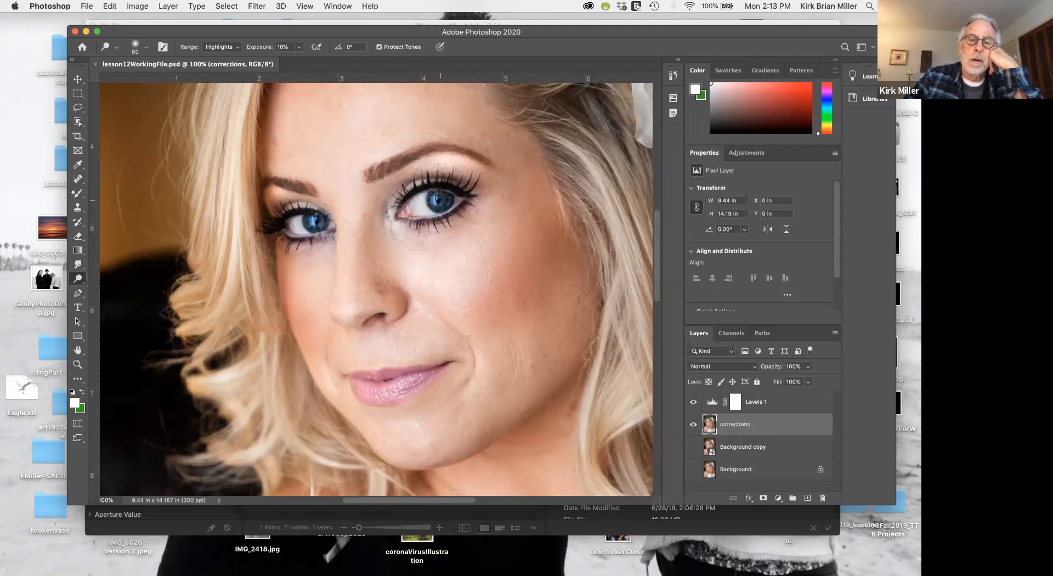
mouse_move(426, 215)
left_mouse_down()
mouse_move(413, 211)
mouse_move(418, 200)
mouse_move(420, 219)
mouse_move(413, 210)
left_mouse_up()
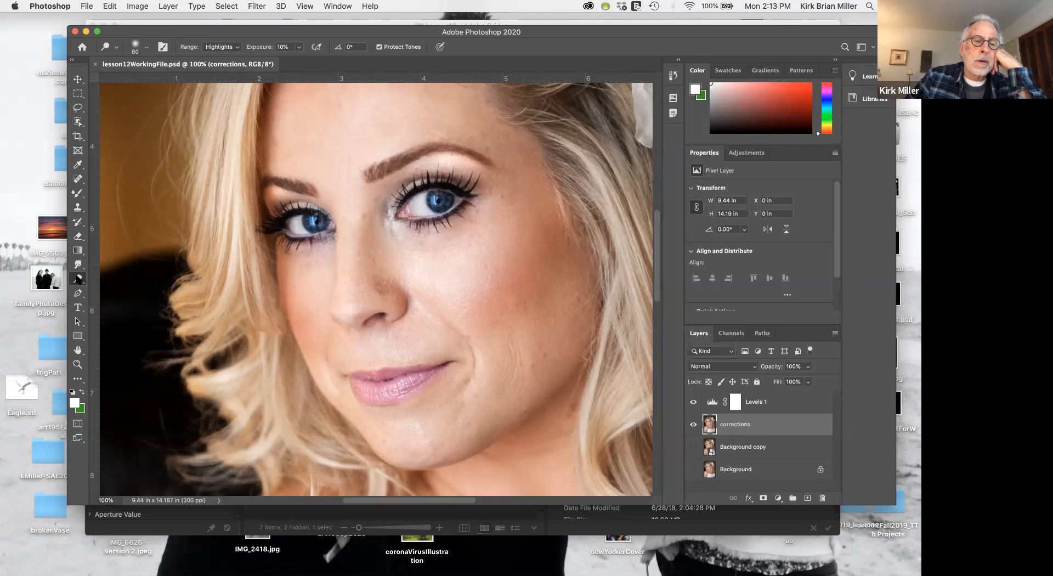
Boost the color of both blue irises with the Sponge tool in Saturate mode, brush size 90 and 50% flow
left_click_drag(78, 279, 116, 299)
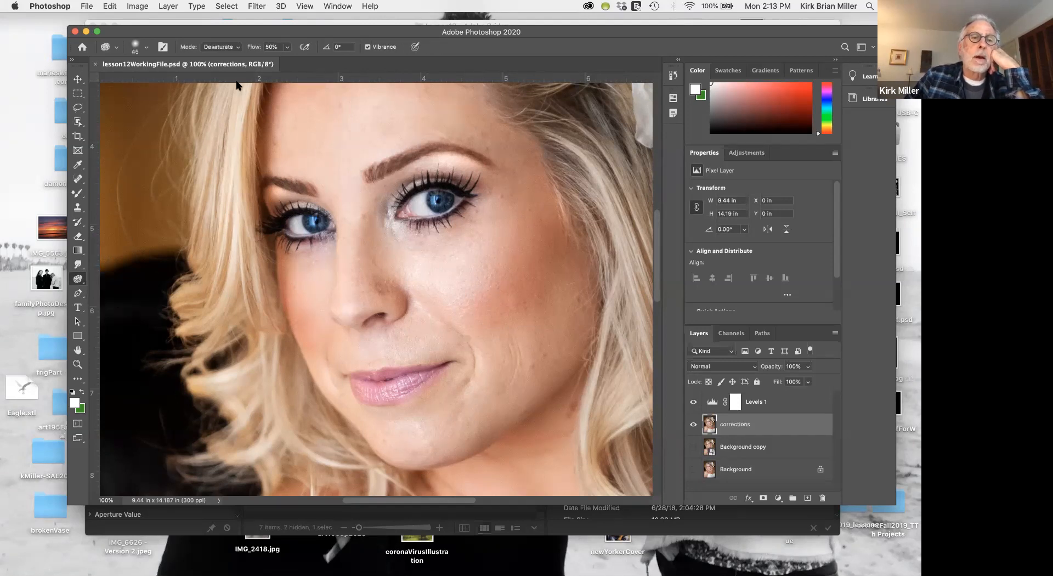
left_click(237, 48)
left_click(231, 55)
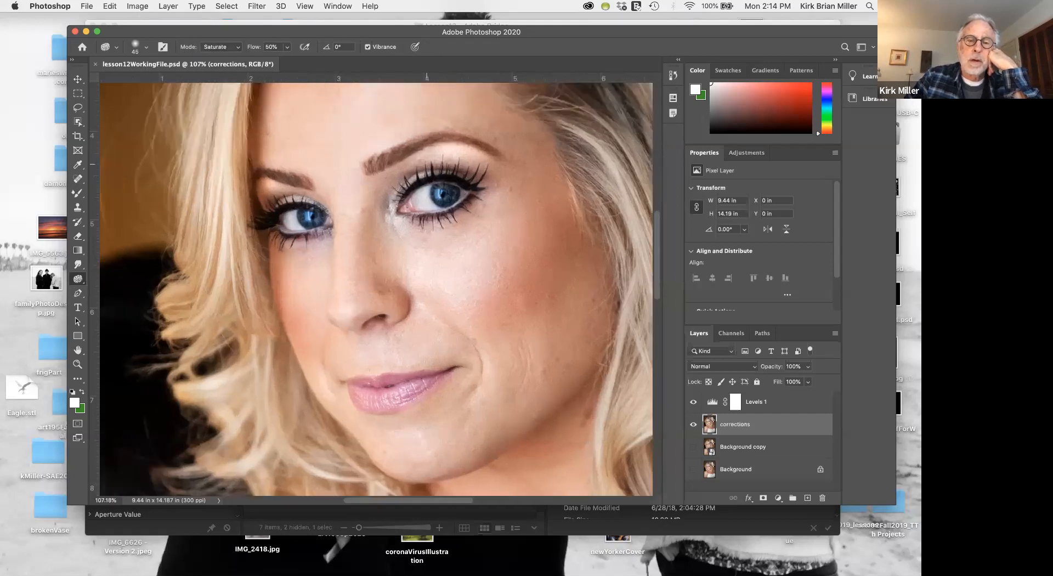
scroll(446, 198, "up", 5)
scroll(533, 172, "right", 1)
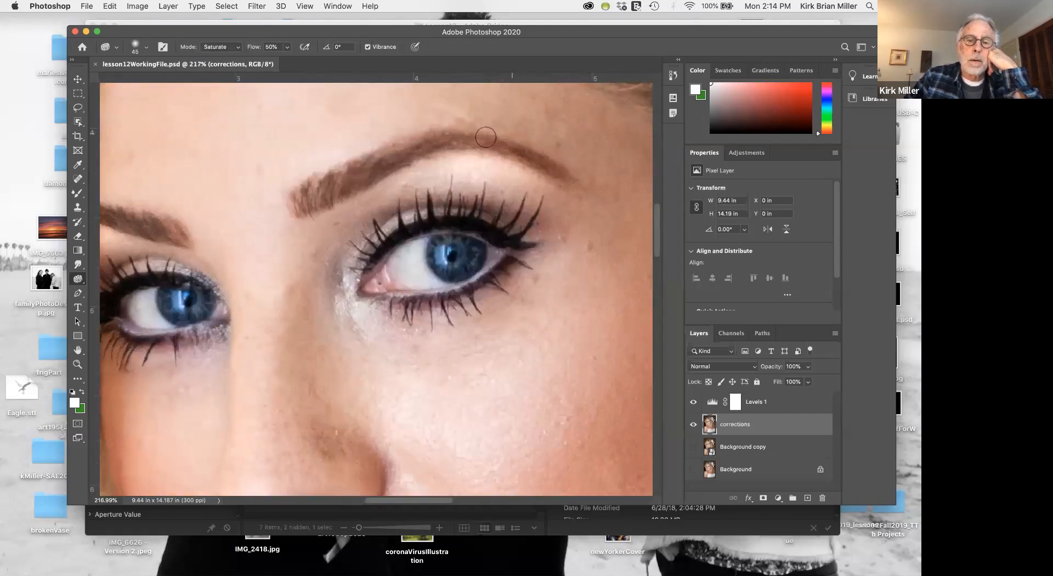
key("bracketright")
key("bracketright")
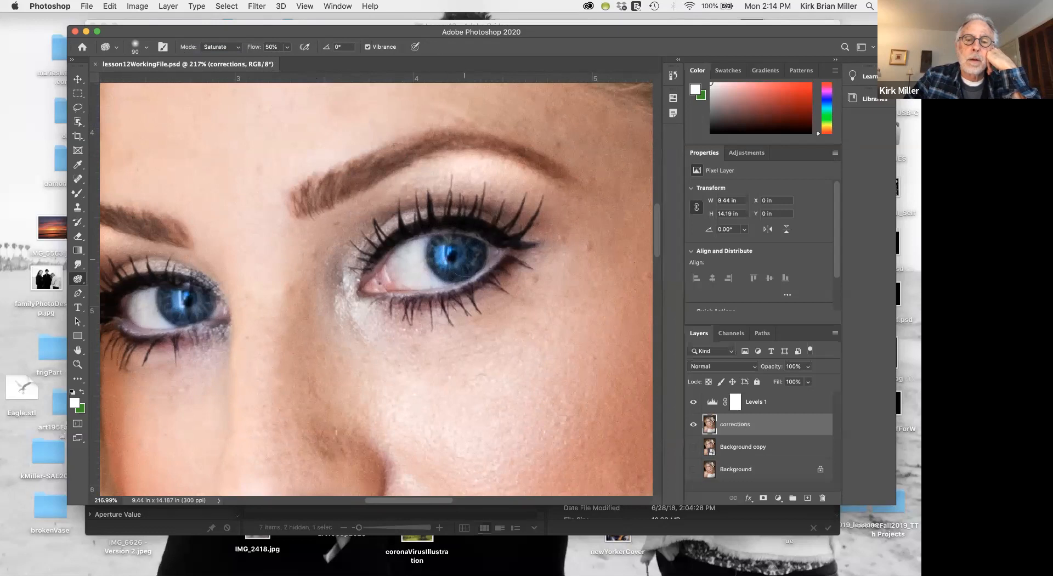
left_click(447, 269)
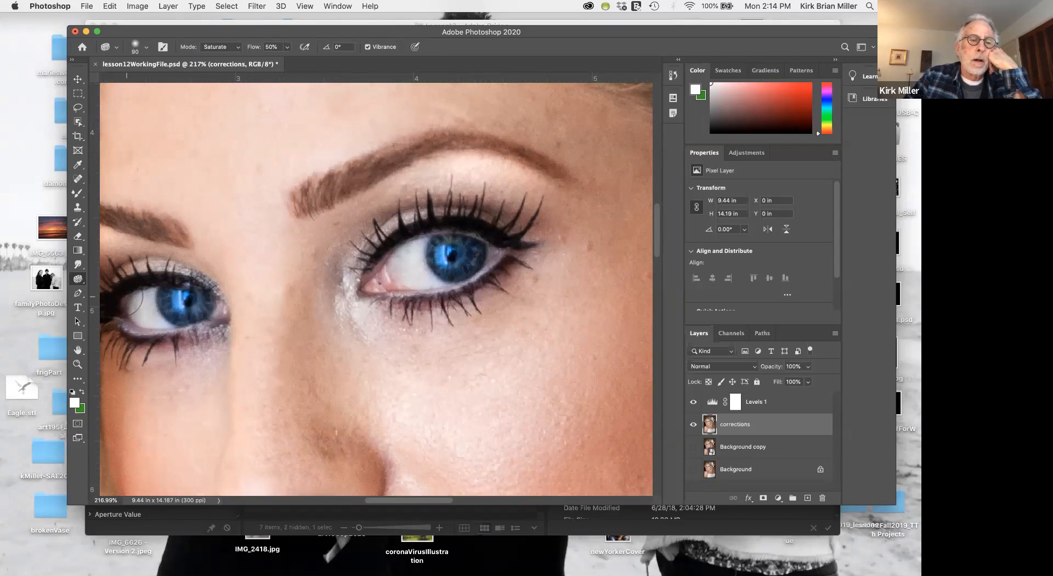
Desaturate the whites of both eyes with the Sponge tool in Desaturate mode, brush size 50 and 50% flow
key("bracketleft")
key("bracketleft")
key("bracketleft")
key("bracketleft")
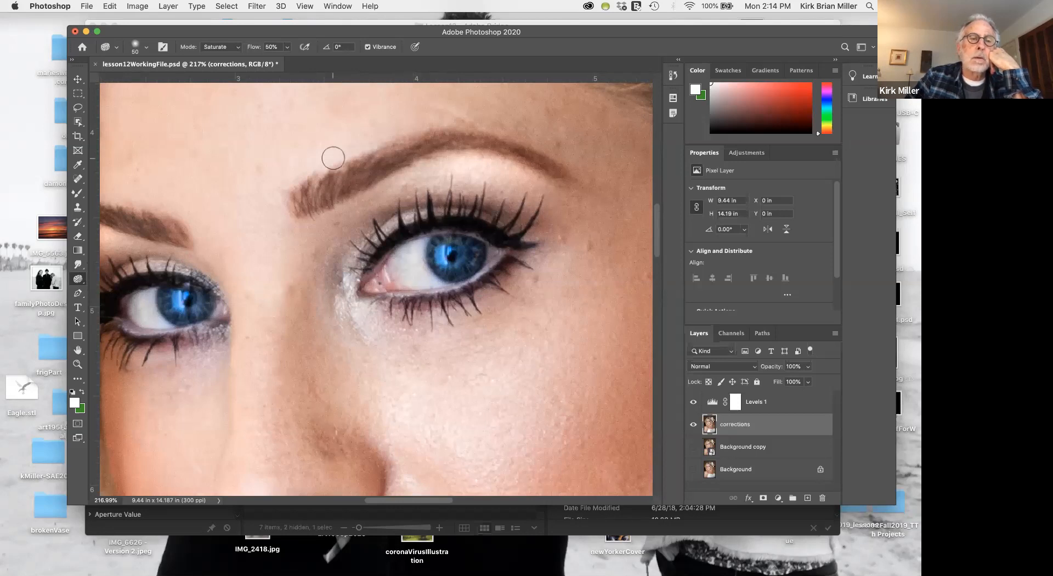
left_click(238, 48)
left_click(219, 36)
mouse_move(397, 256)
left_mouse_down()
mouse_move(416, 278)
mouse_move(410, 257)
left_mouse_up()
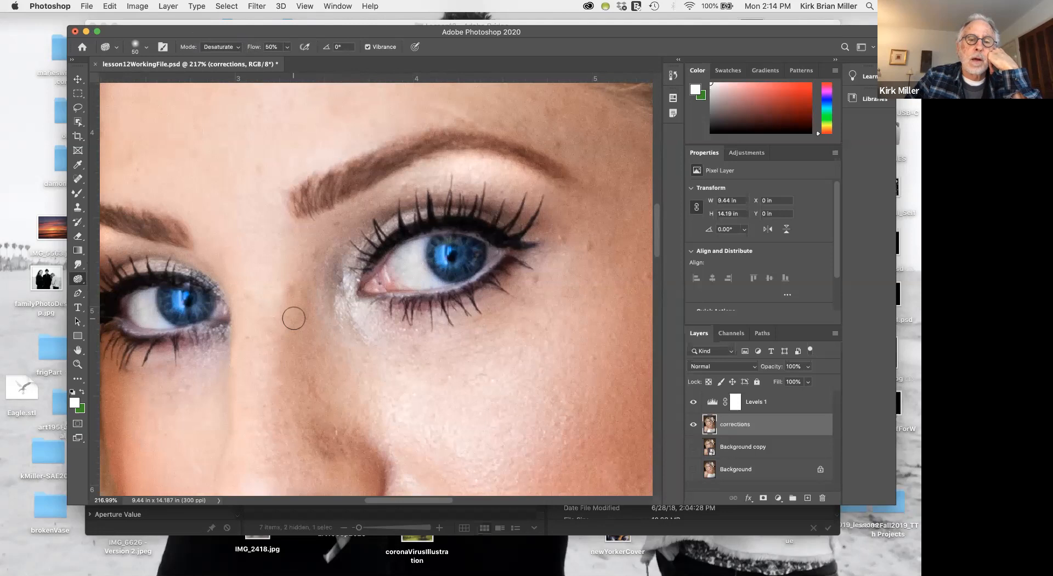
left_click_drag(137, 302, 151, 312)
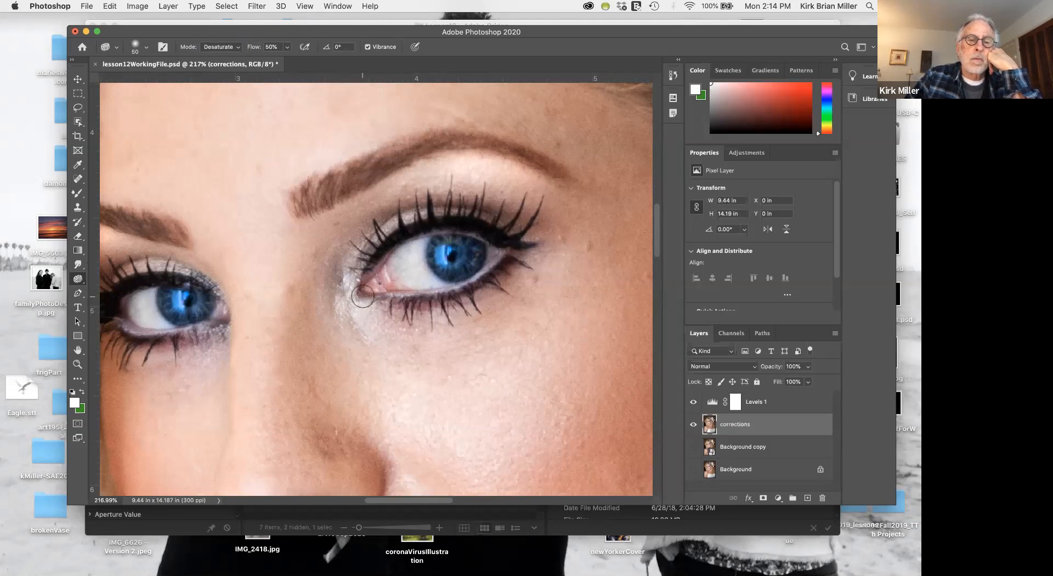
Compare the portrait before and after retouching by switching the corrections layer's visibility over the Background copy layer
scroll(363, 296, "down", 3)
scroll(362, 296, "down", 1)
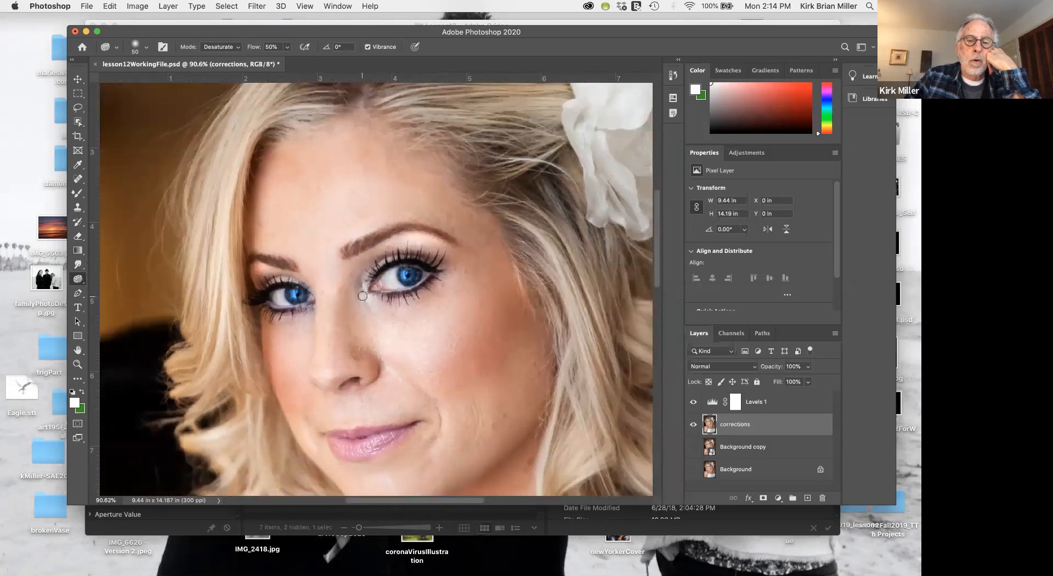
scroll(362, 297, "down", 2)
scroll(363, 296, "right", 1)
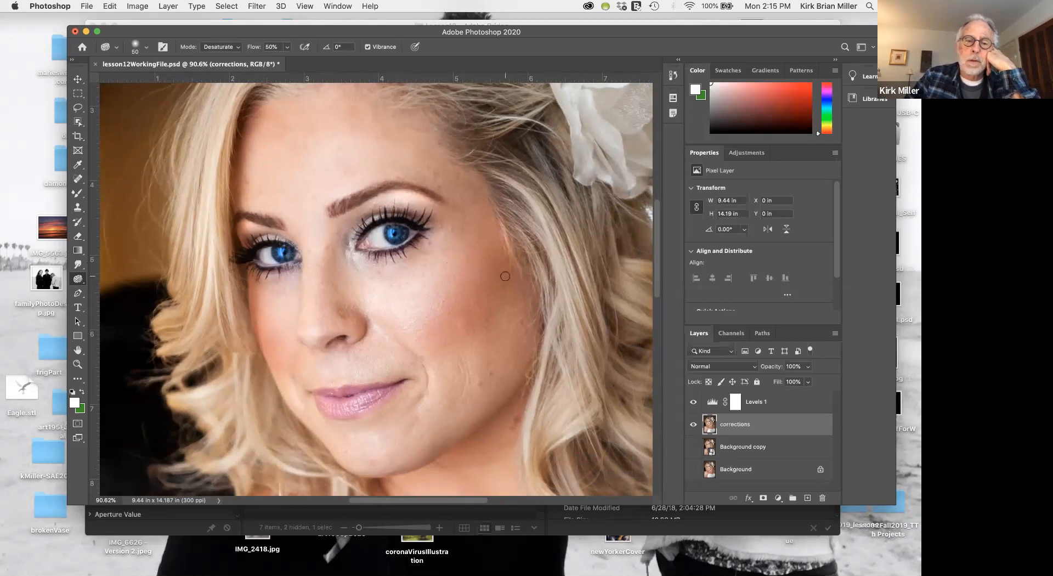
scroll(496, 301, "down", 3)
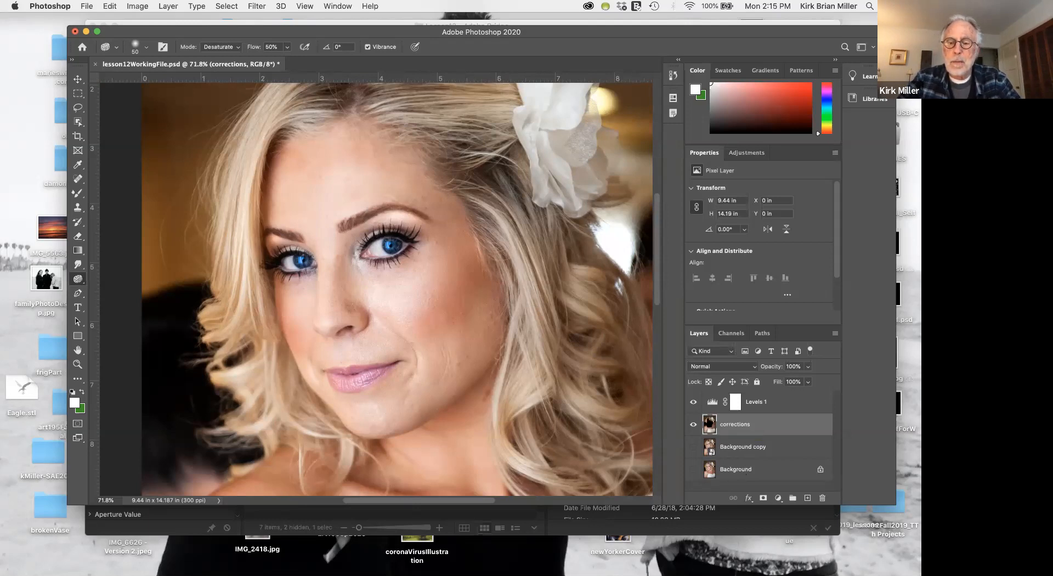
left_click(693, 447)
left_click(693, 425)
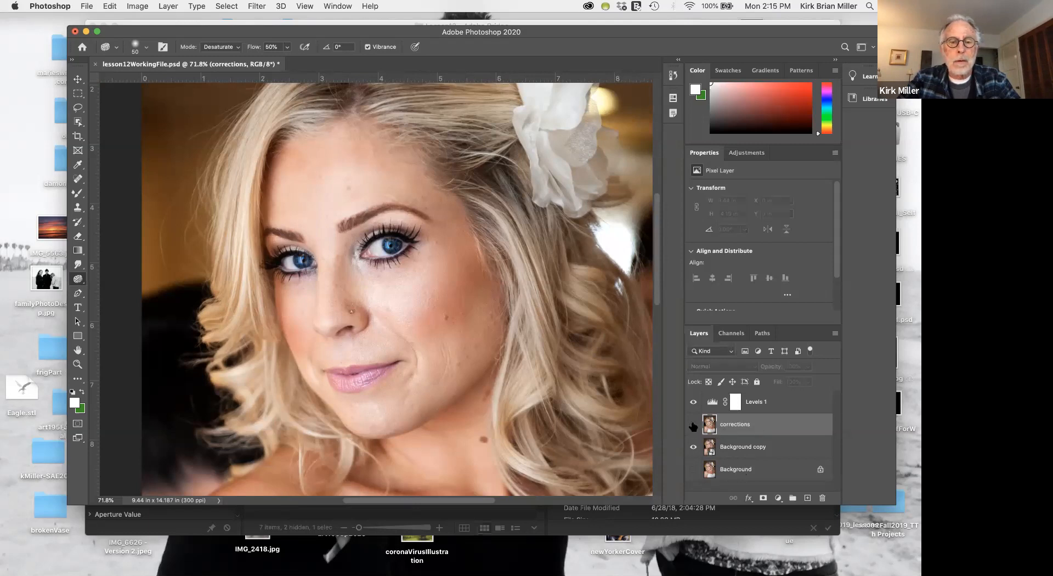
left_click(693, 426)
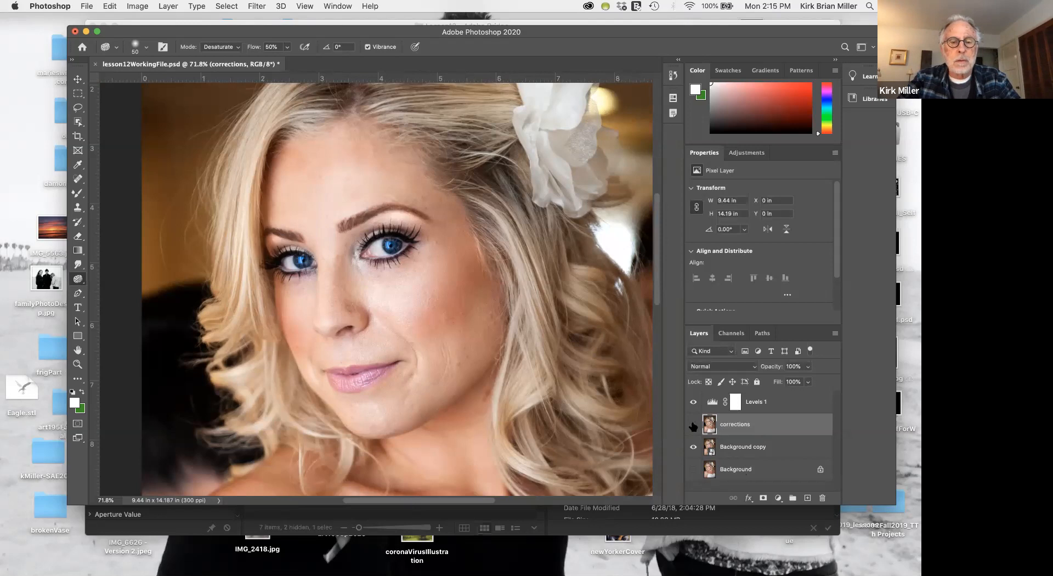
left_click(694, 426)
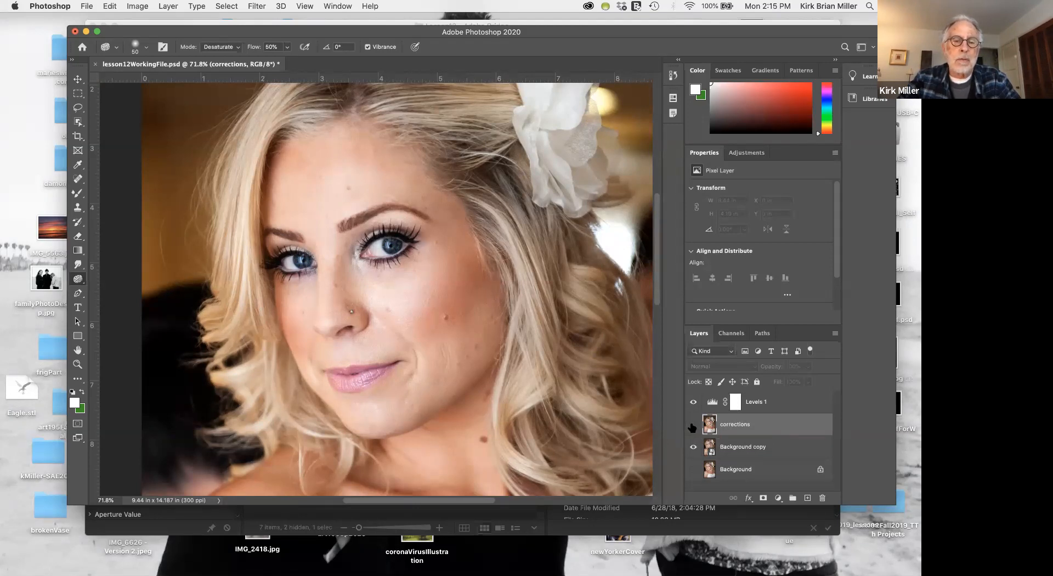
left_click(693, 426)
left_click(691, 427)
left_click(692, 425)
left_click(690, 427)
left_click(692, 426)
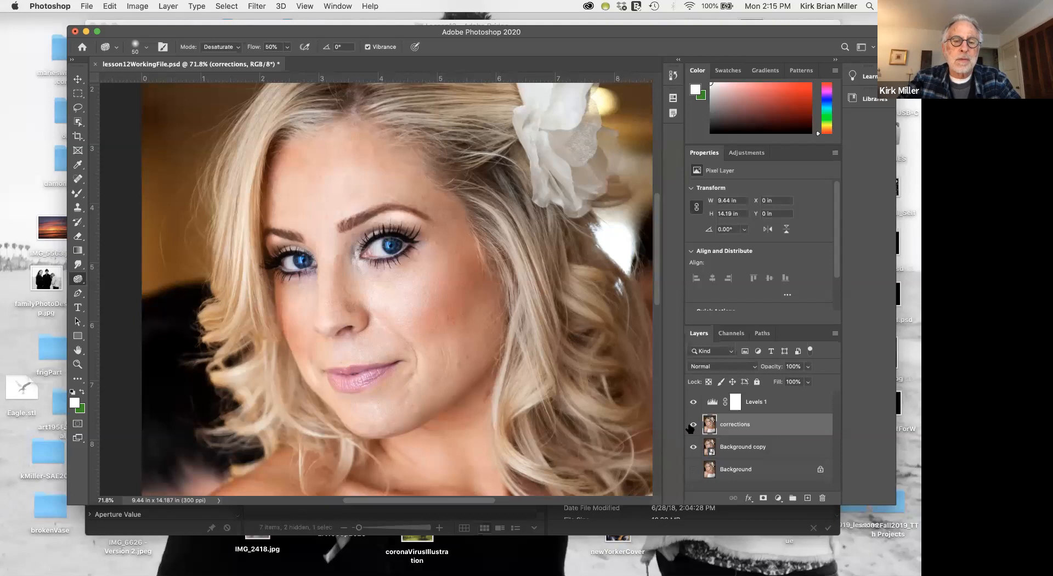
left_click(691, 425)
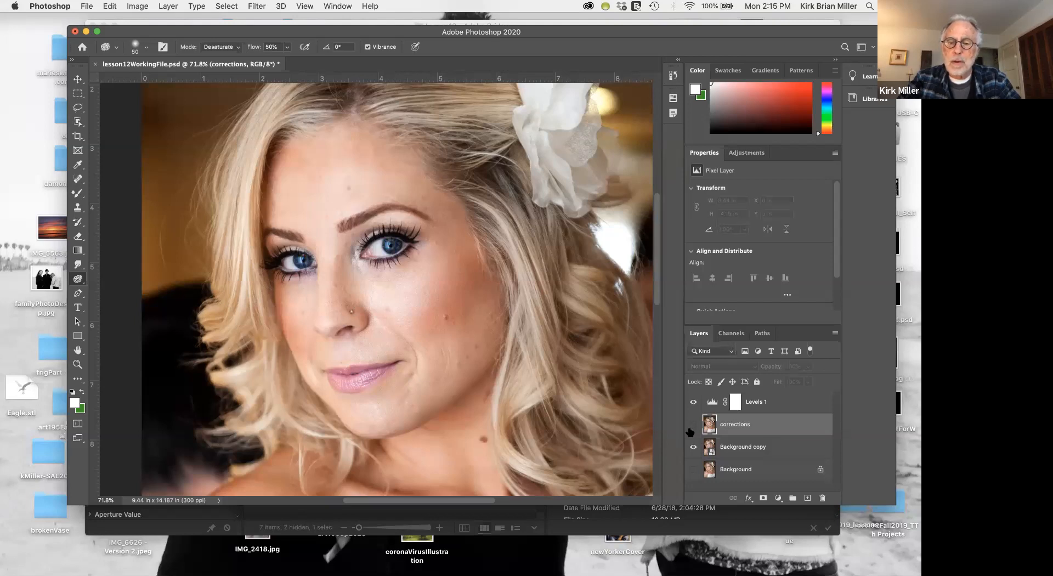
left_click(692, 424)
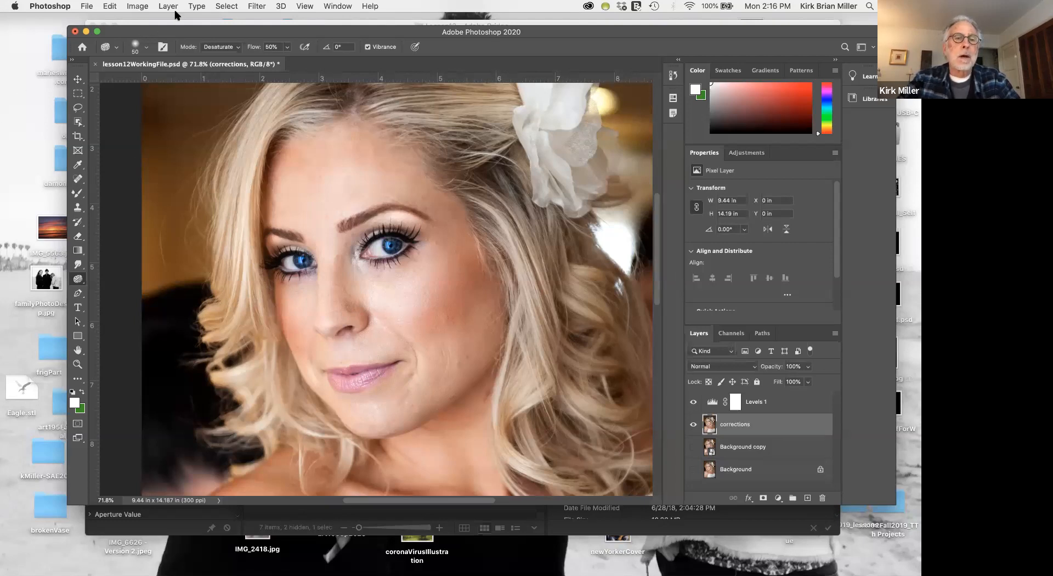
Start a Color Range selection on the corrections layer, targeting Skin Tones with Detect Faces enabled
left_click(225, 7)
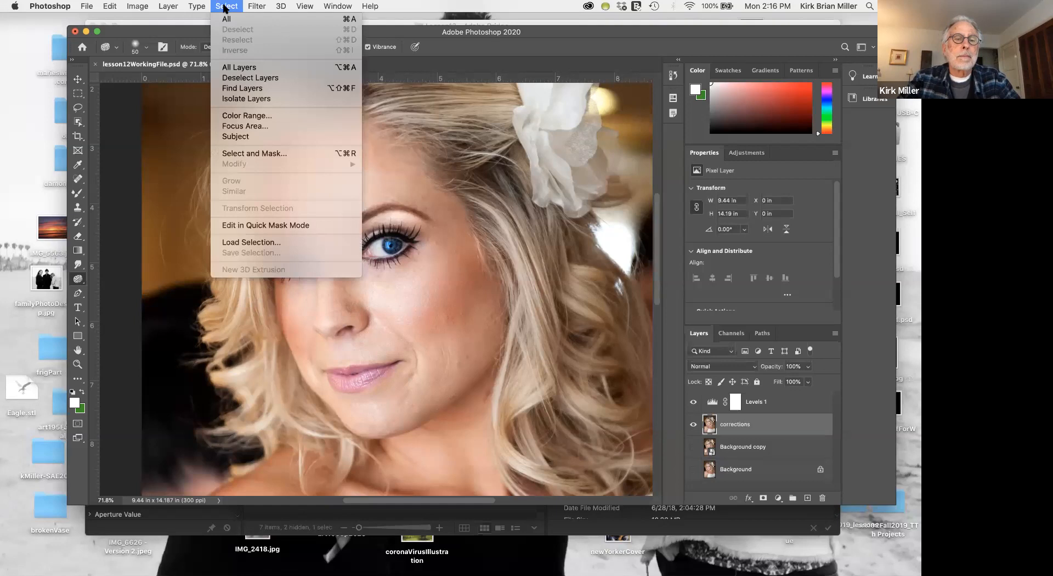
left_click(248, 116)
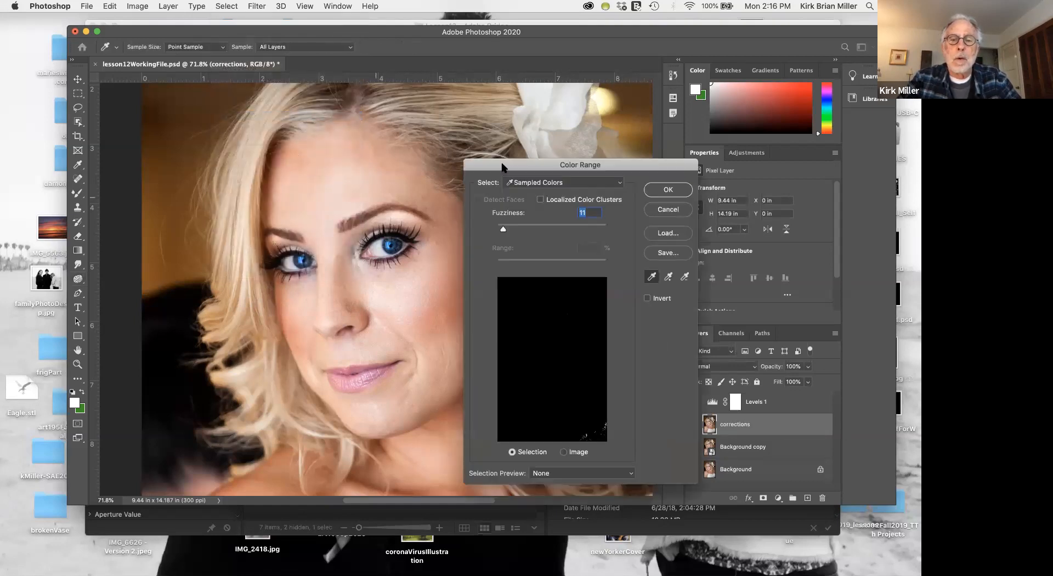
left_click_drag(515, 161, 490, 147)
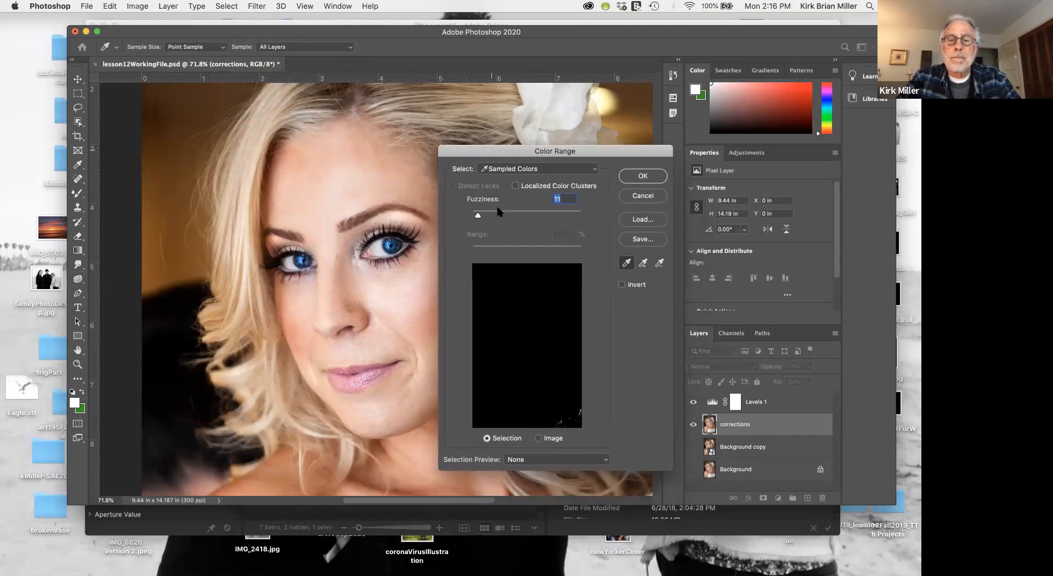
left_click(587, 169)
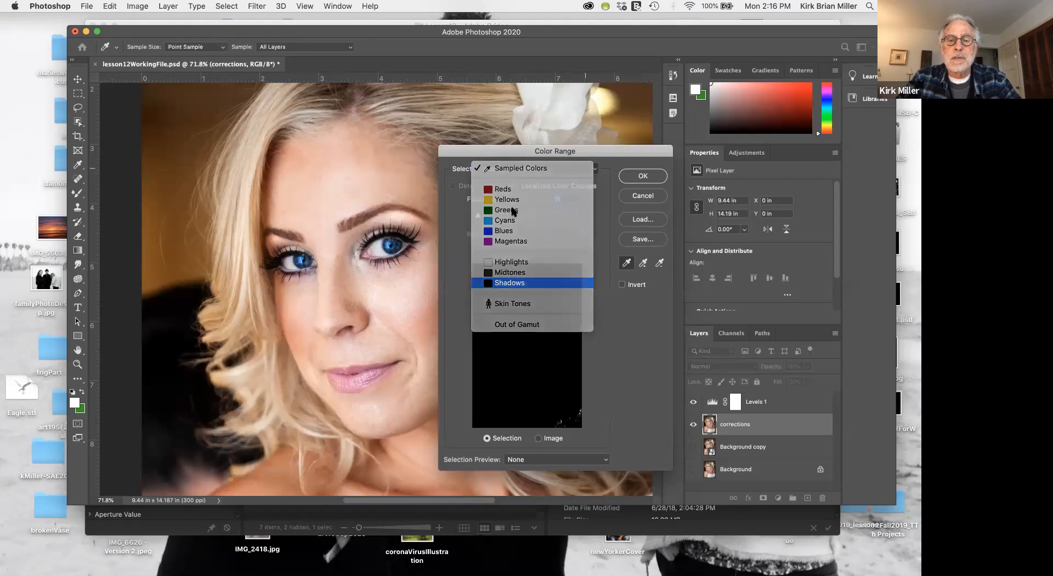
left_click(513, 283)
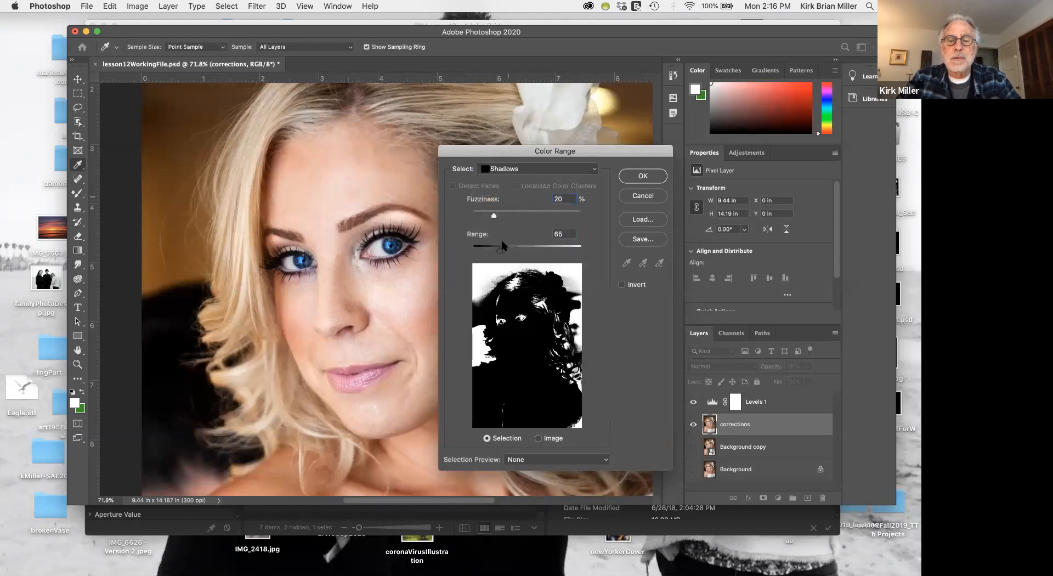
left_click(593, 169)
left_click(553, 192)
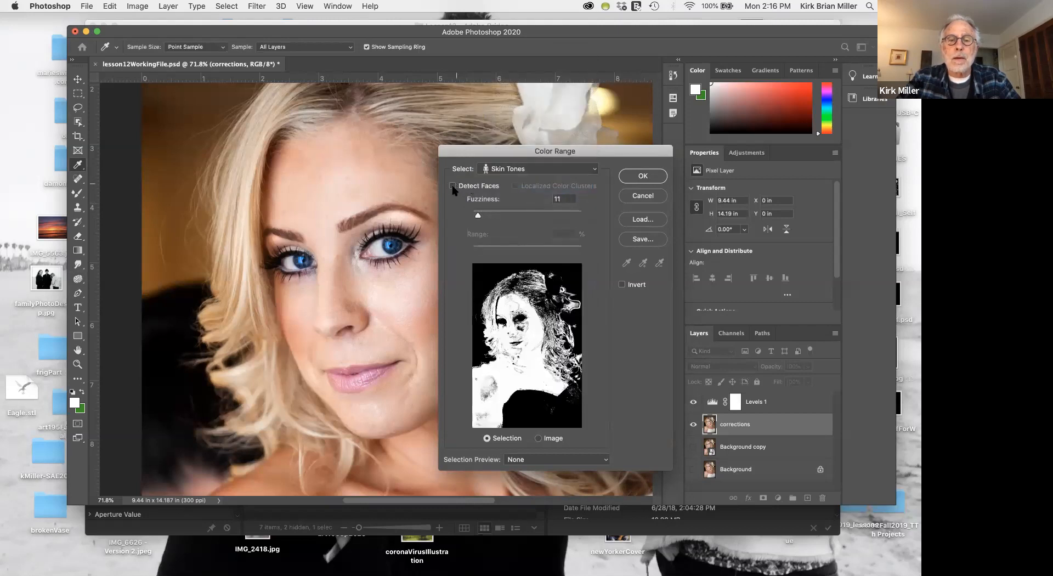
left_click(453, 186)
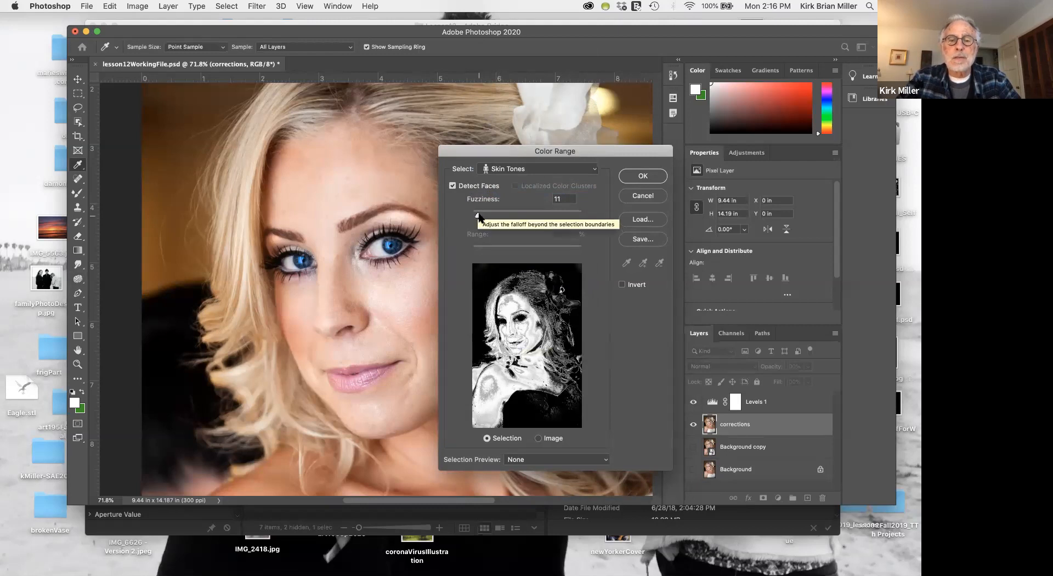
Try different Color Range fuzziness levels, set fuzziness to 10, and create the skin tone selection
left_click_drag(478, 217, 477, 217)
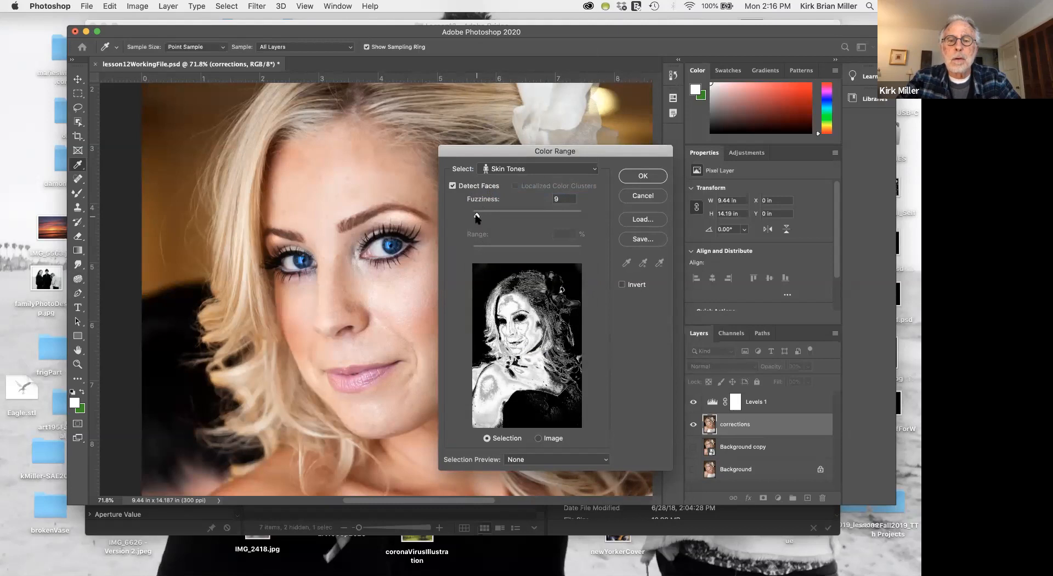
left_click_drag(477, 217, 591, 224)
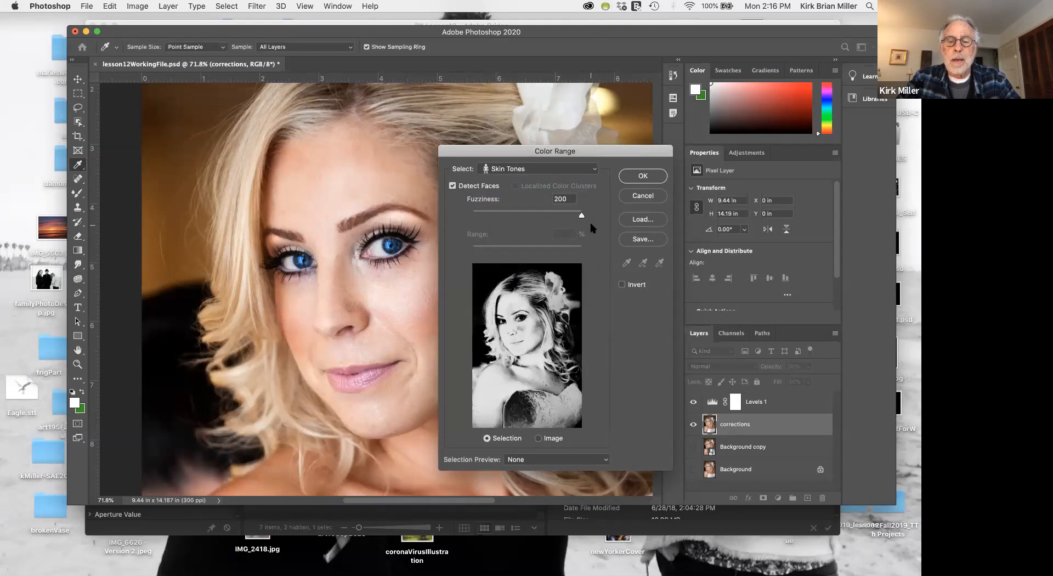
left_click_drag(591, 223, 478, 211)
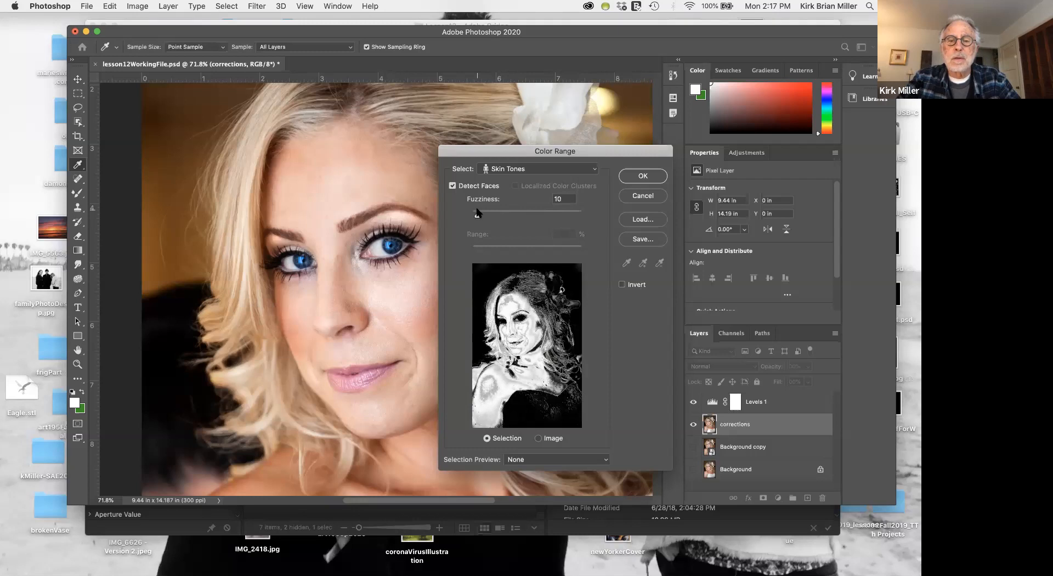
key("Down")
key("Down")
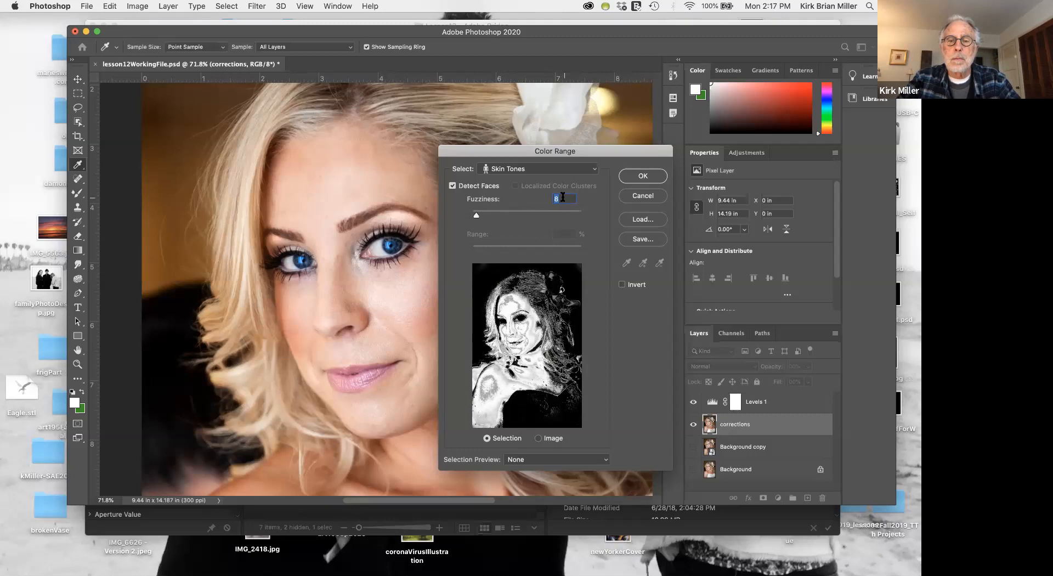
type("1")
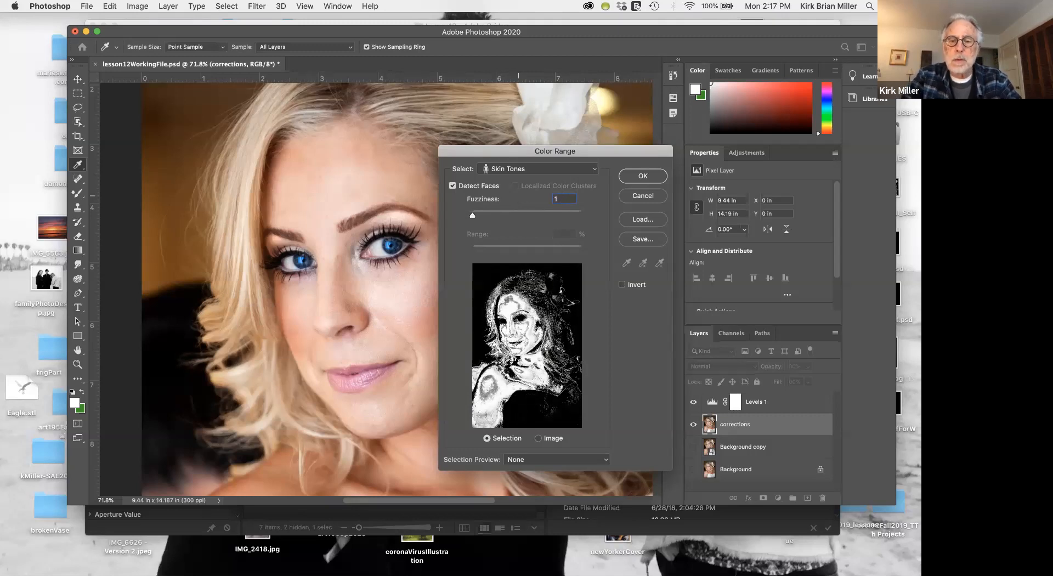
type("0")
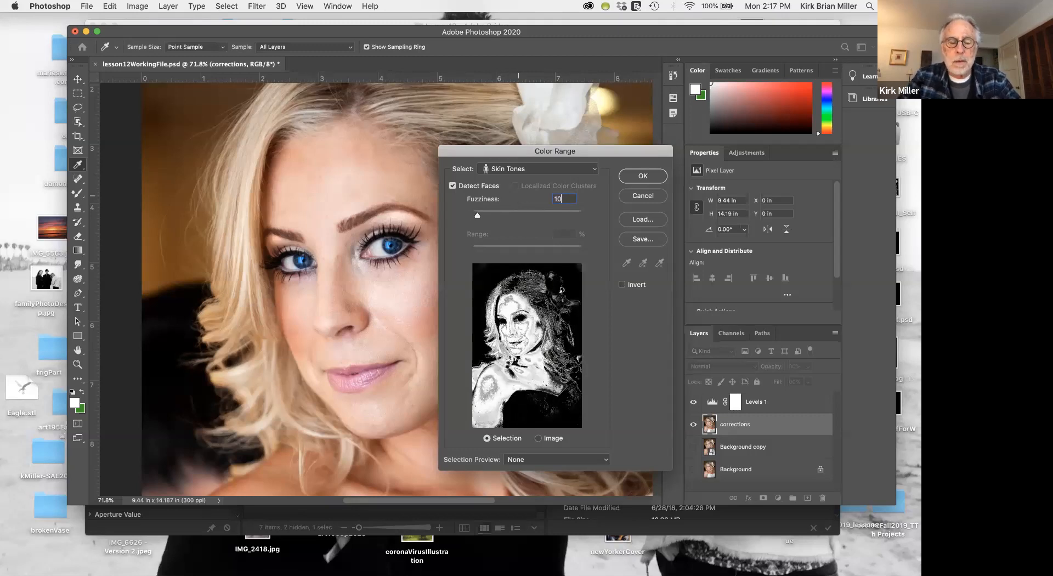
left_click(643, 176)
key("o")
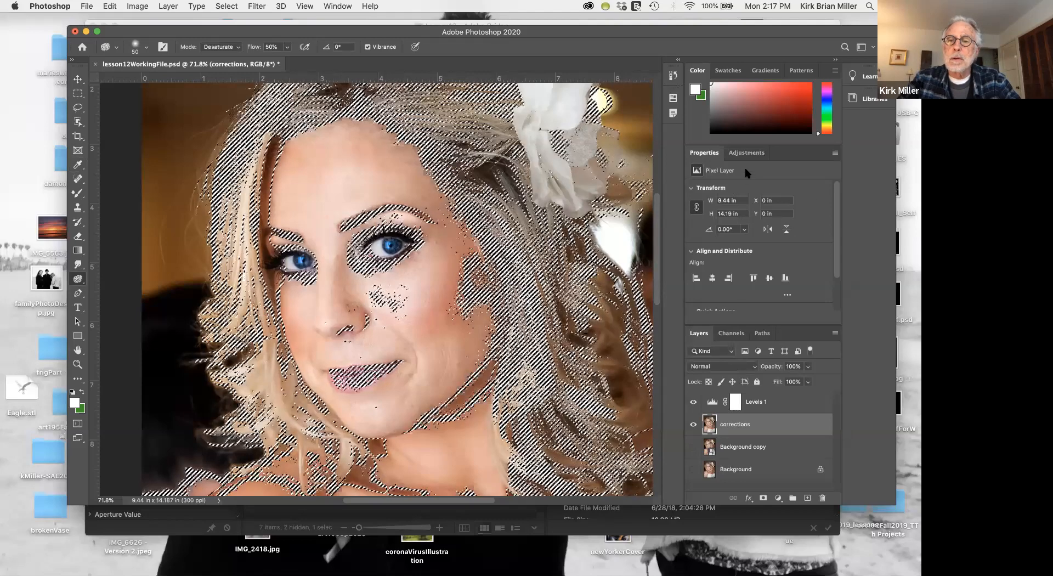
Add a Curves adjustment layer from the skin selection, test lighter and darker curves, and leave the RGB curve point close to the diagonal
left_click(748, 154)
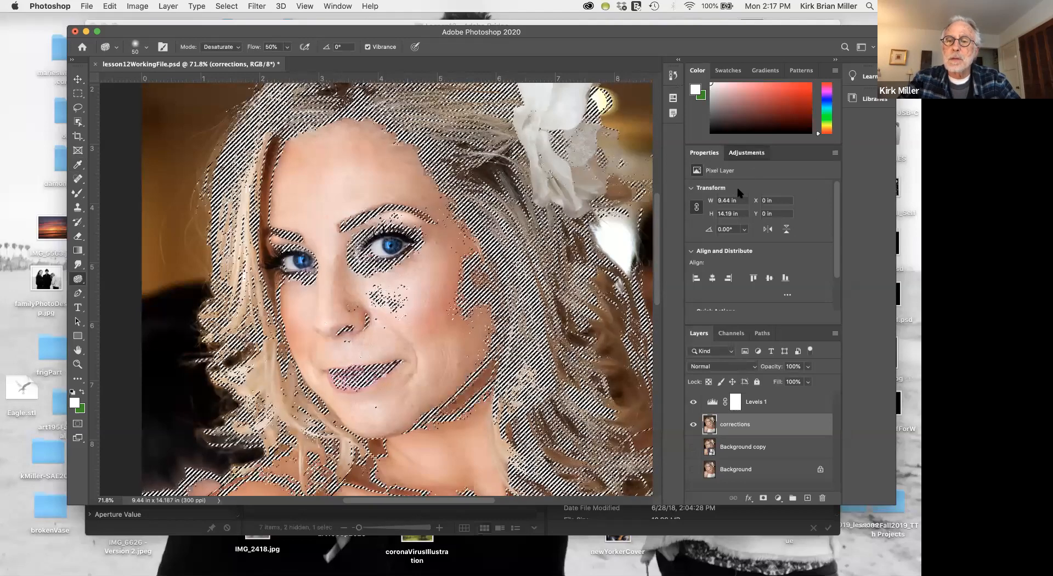
left_click(743, 179)
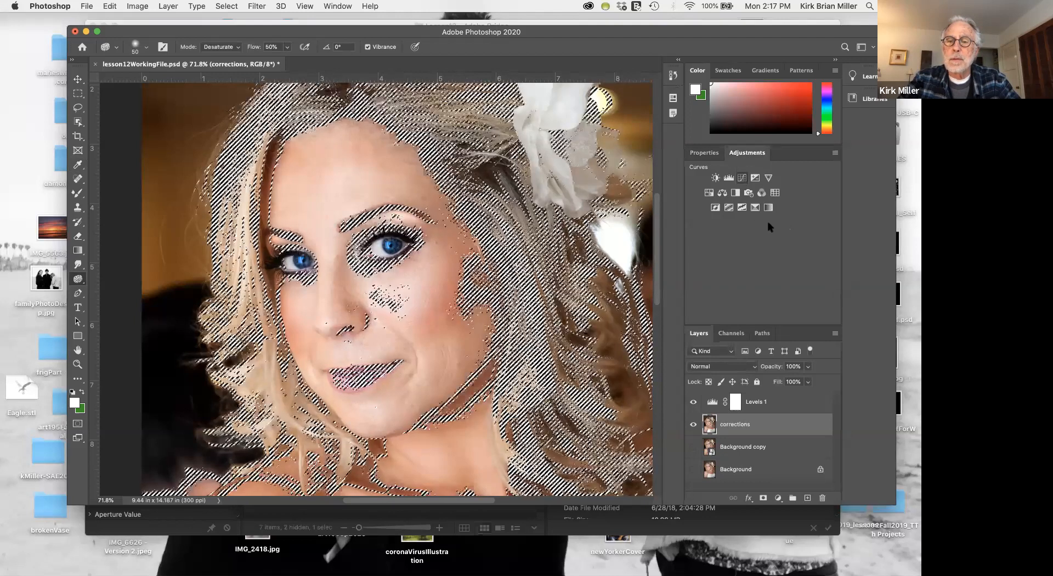
left_click_drag(776, 262, 753, 223)
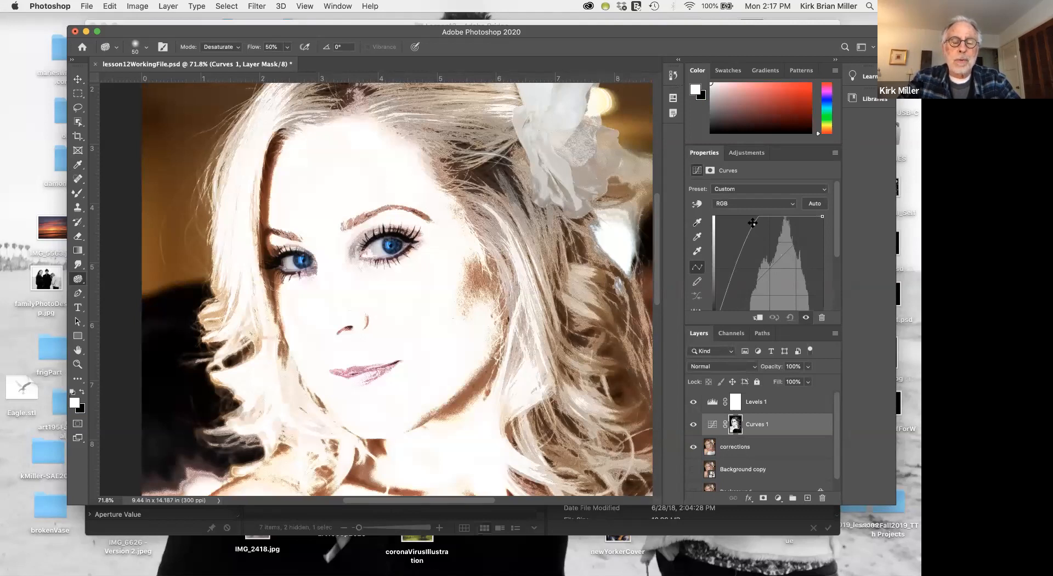
left_click_drag(752, 222, 802, 279)
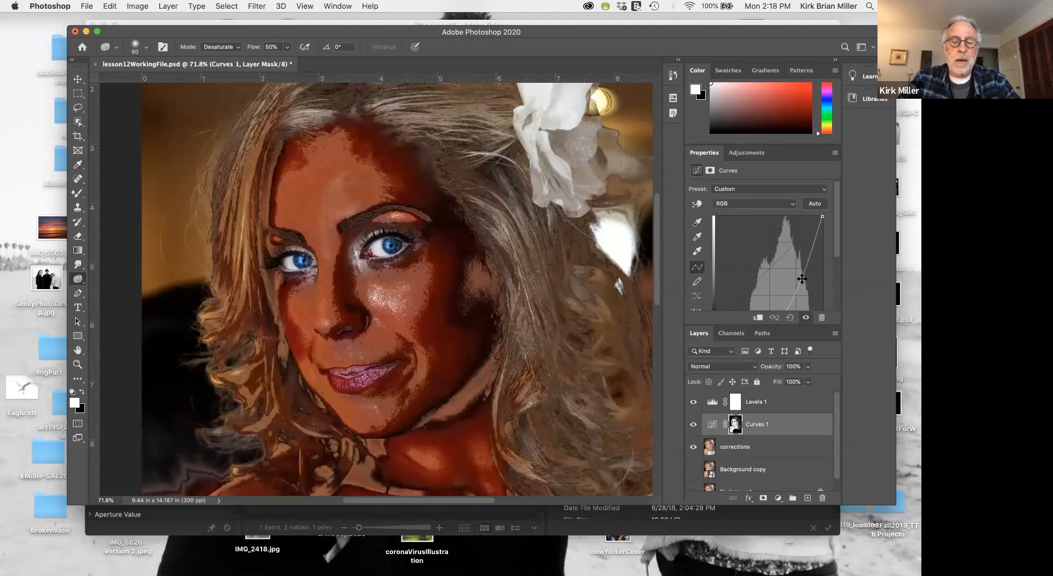
left_click_drag(802, 279, 787, 254)
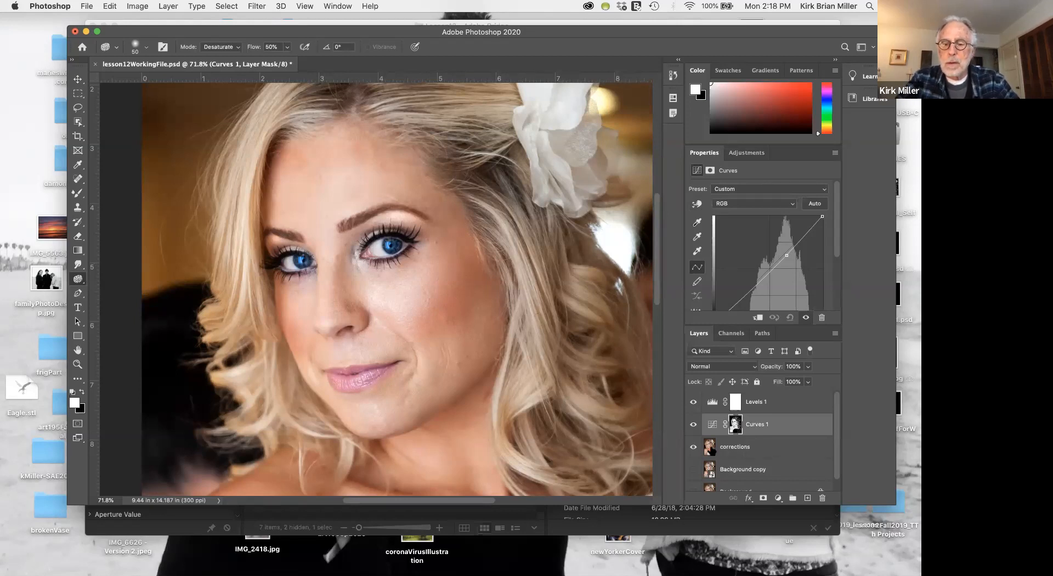
Duplicate the corrections layer
left_click(712, 451)
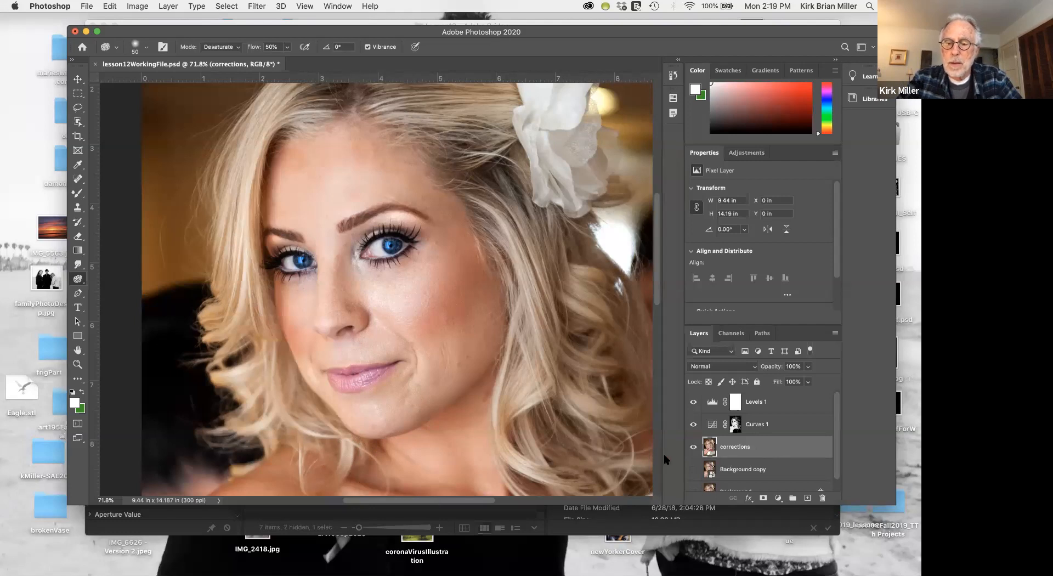
left_click(693, 448)
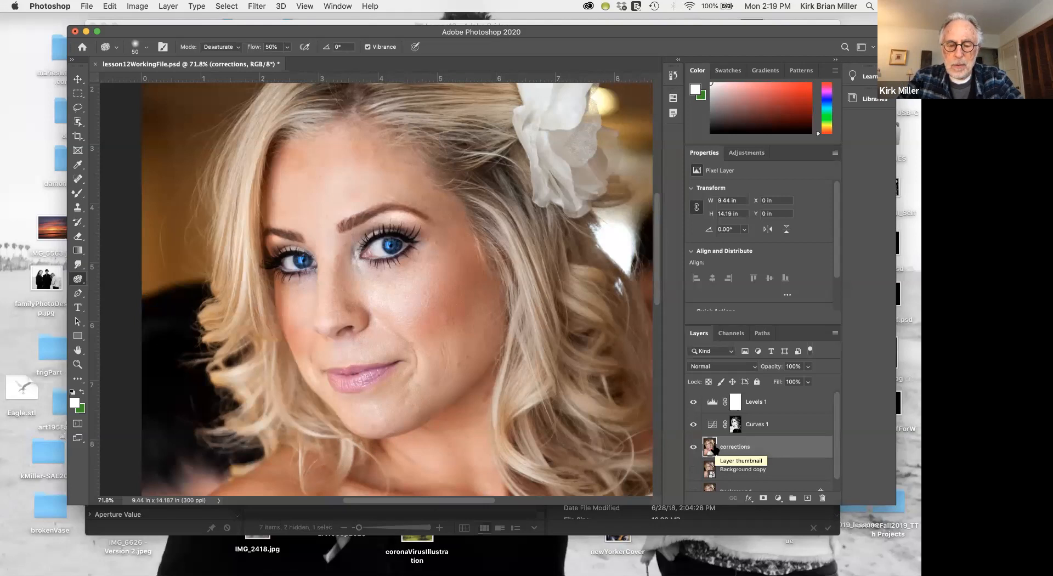
key("super+j")
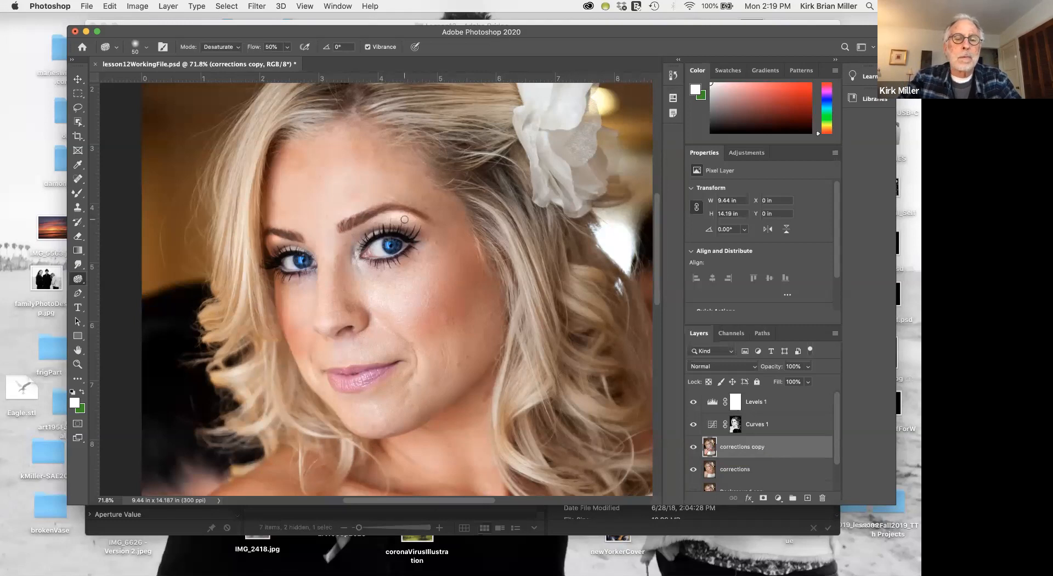
Start a Surface Blur on the corrections copy layer, try several radius values, and set the radius to 5 pixels
left_click(256, 6)
mouse_move(274, 138)
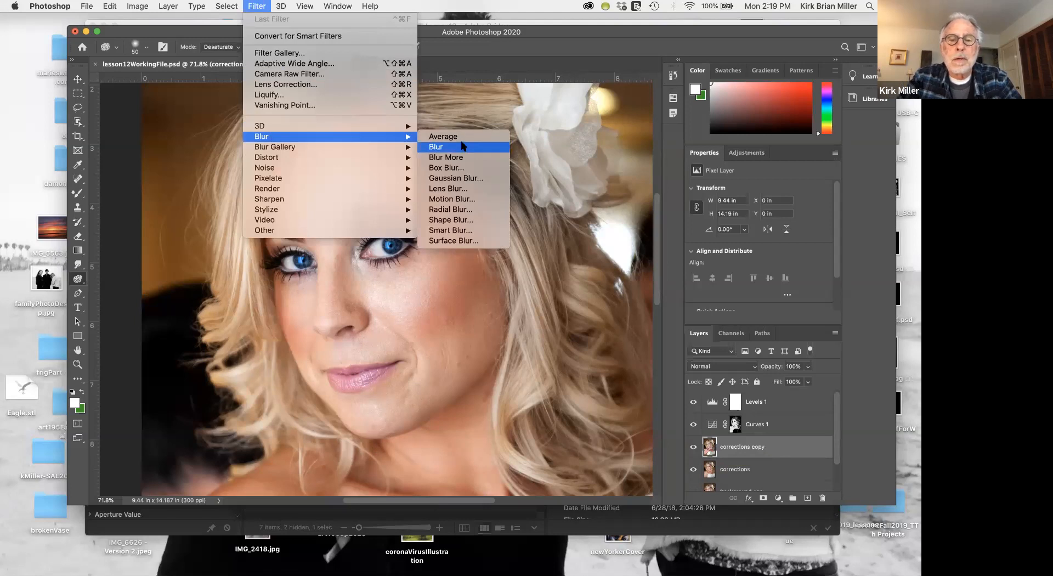
left_click(460, 241)
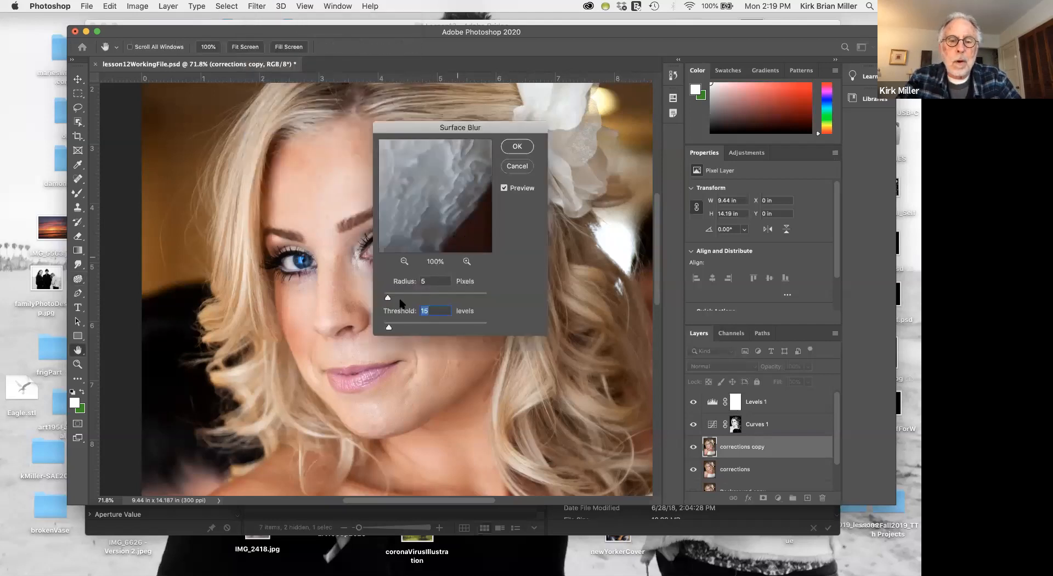
left_click_drag(388, 298, 394, 299)
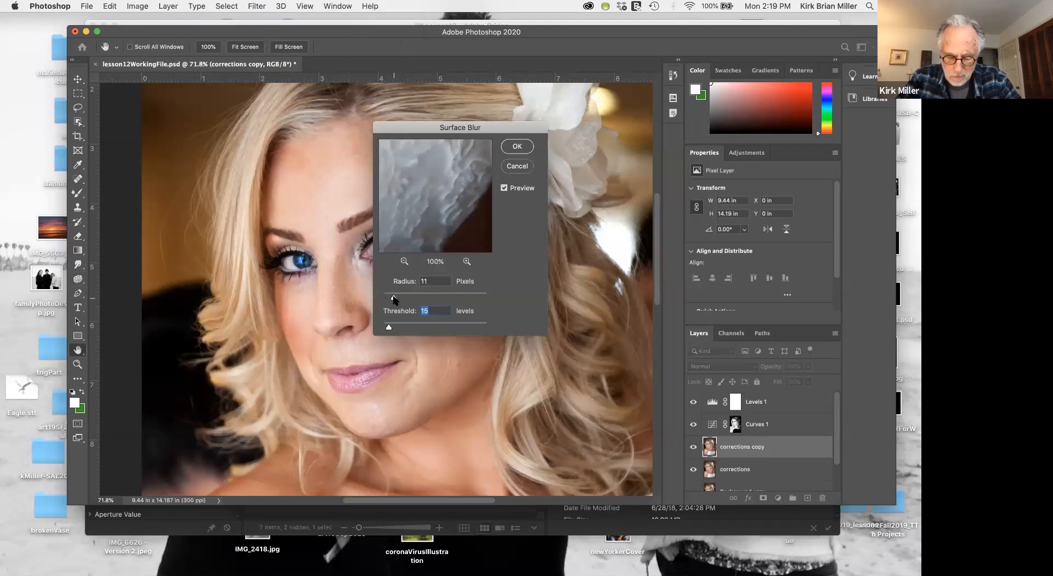
left_click(394, 299)
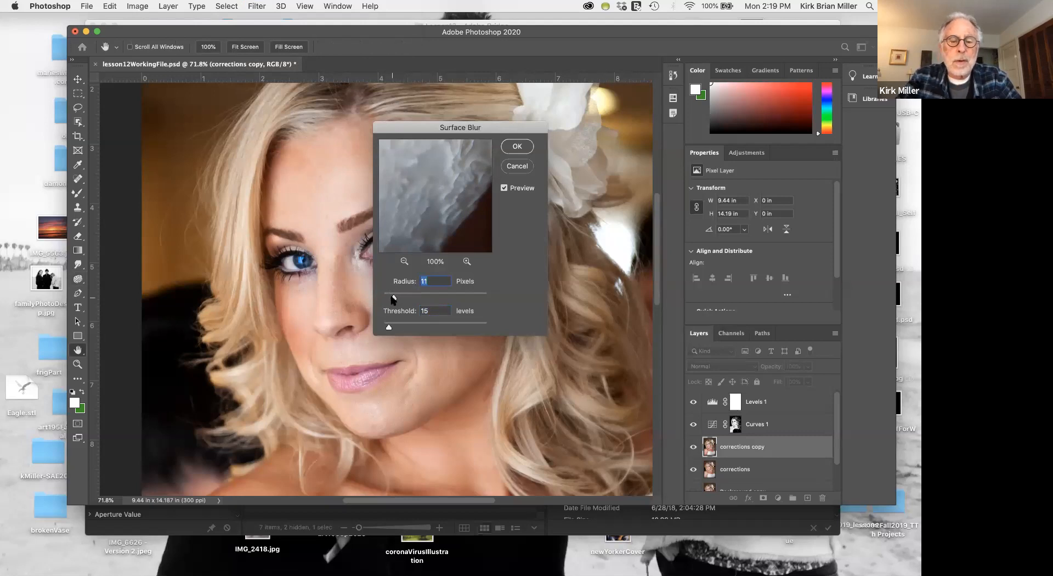
left_click_drag(393, 299, 389, 298)
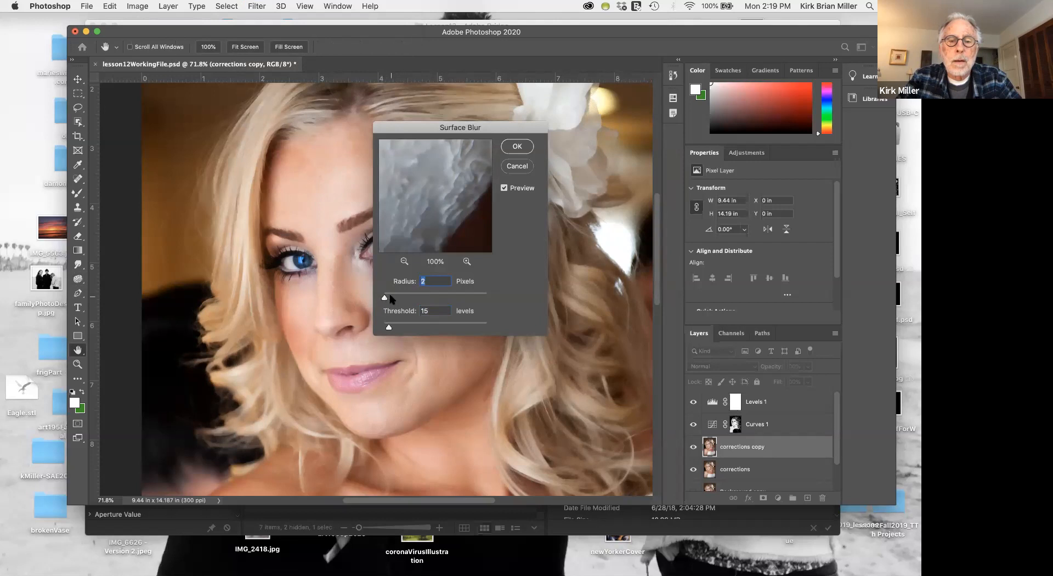
type("8")
left_click_drag(432, 282, 404, 283)
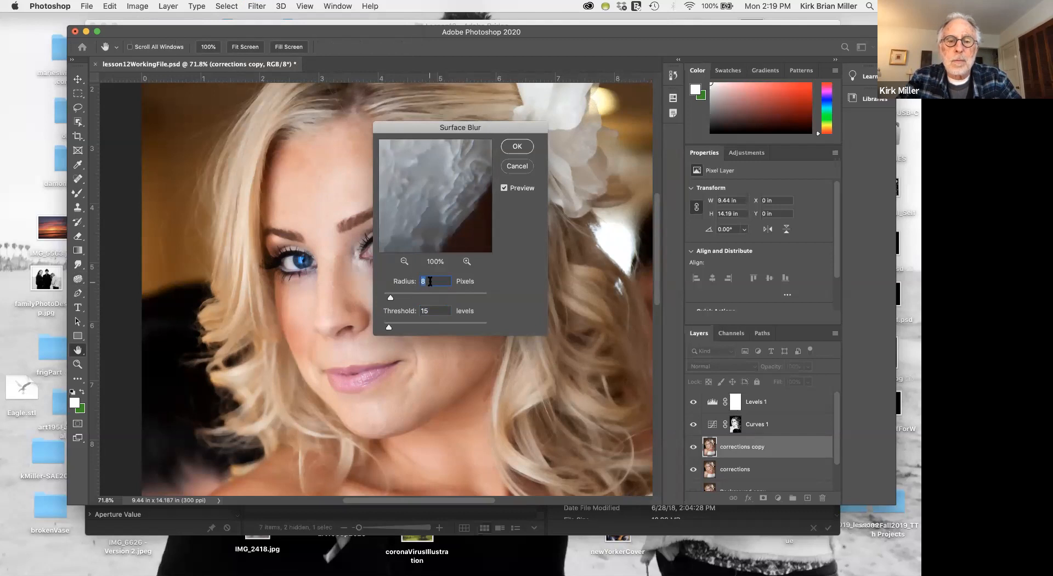
type("5")
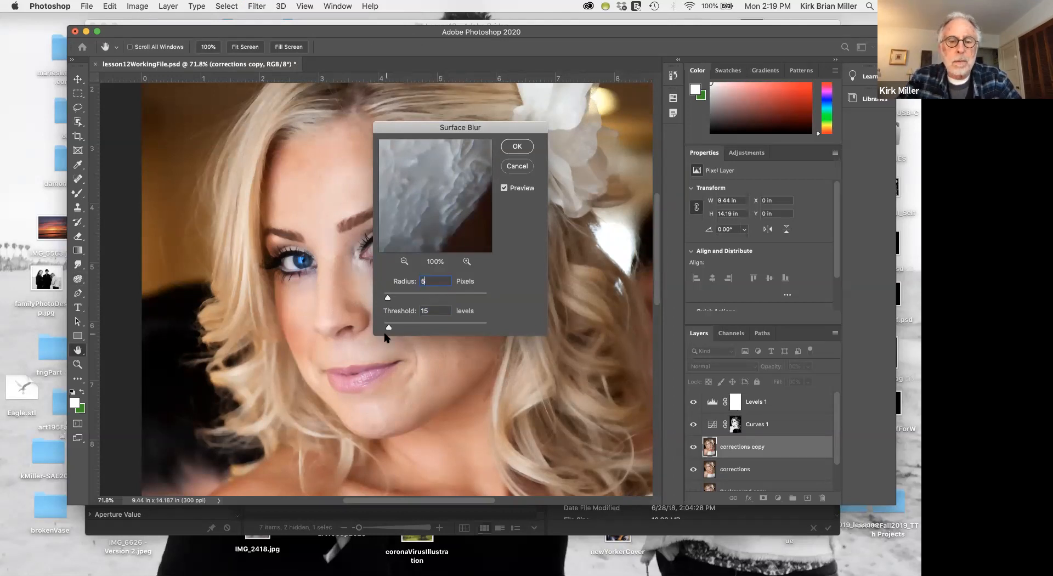
Set the Surface Blur threshold to 10 levels and apply the blur
left_click(434, 311)
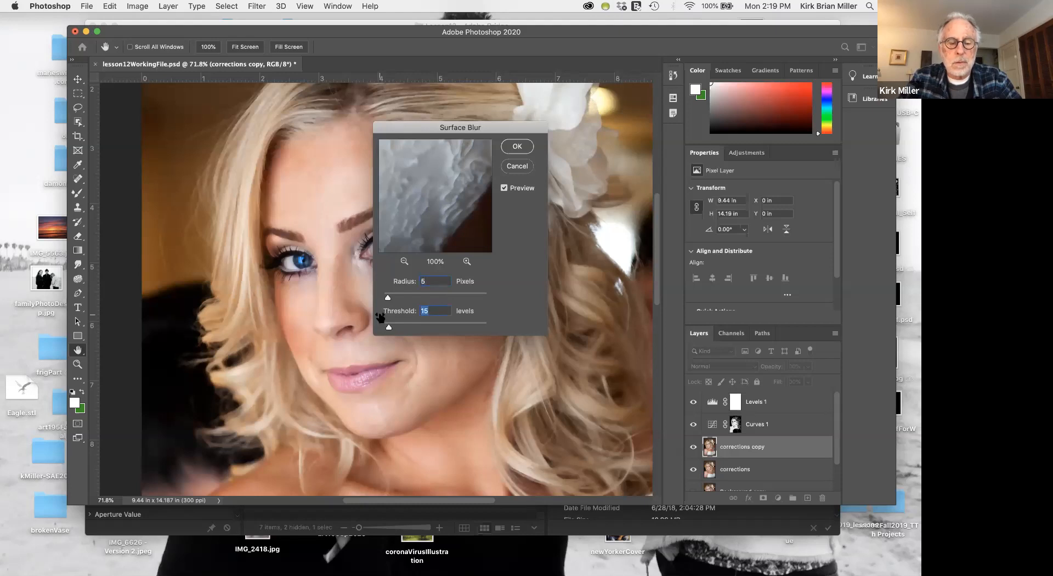
type("10")
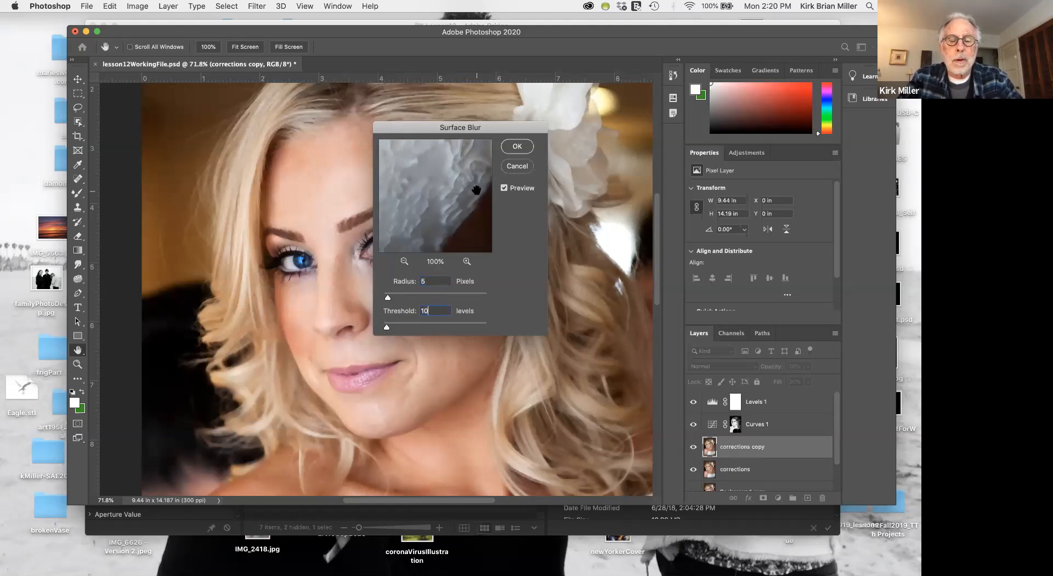
left_click(516, 145)
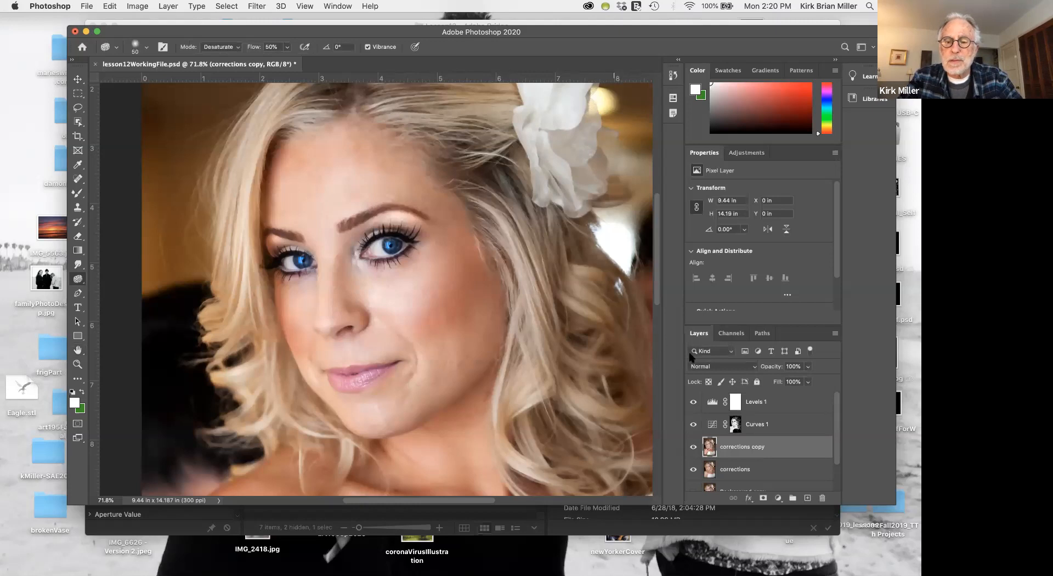
Compare the facial skin up close with the blurred corrections copy layer hidden and shown
scroll(451, 310, "up", 5)
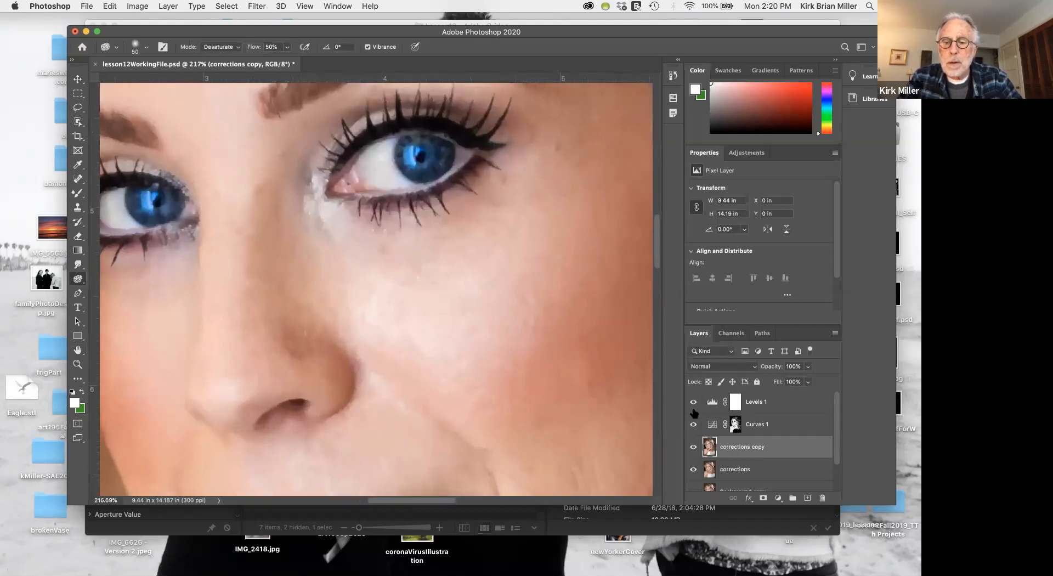
left_click(694, 448)
left_click(693, 447)
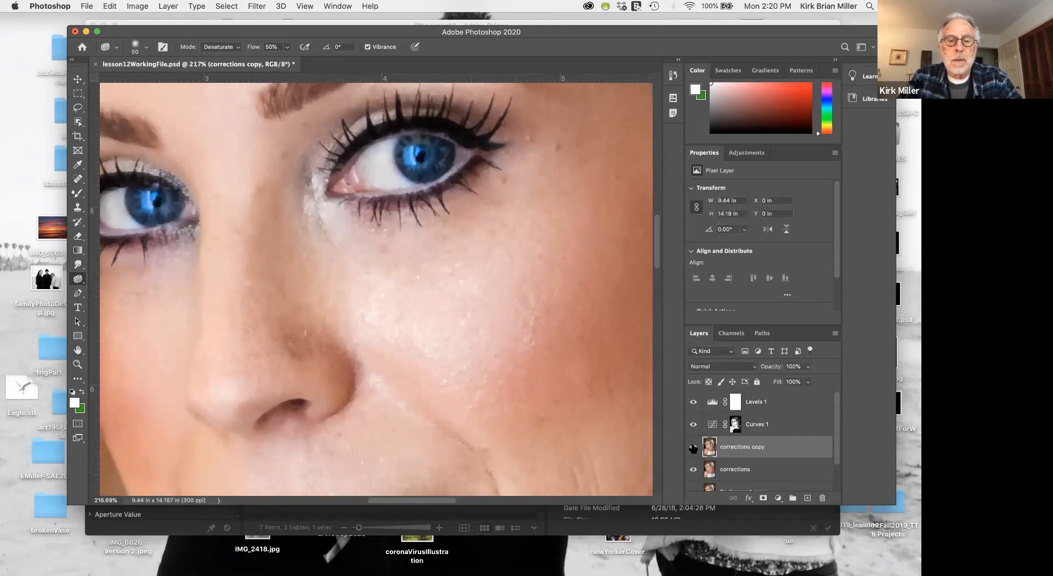
left_click(694, 448)
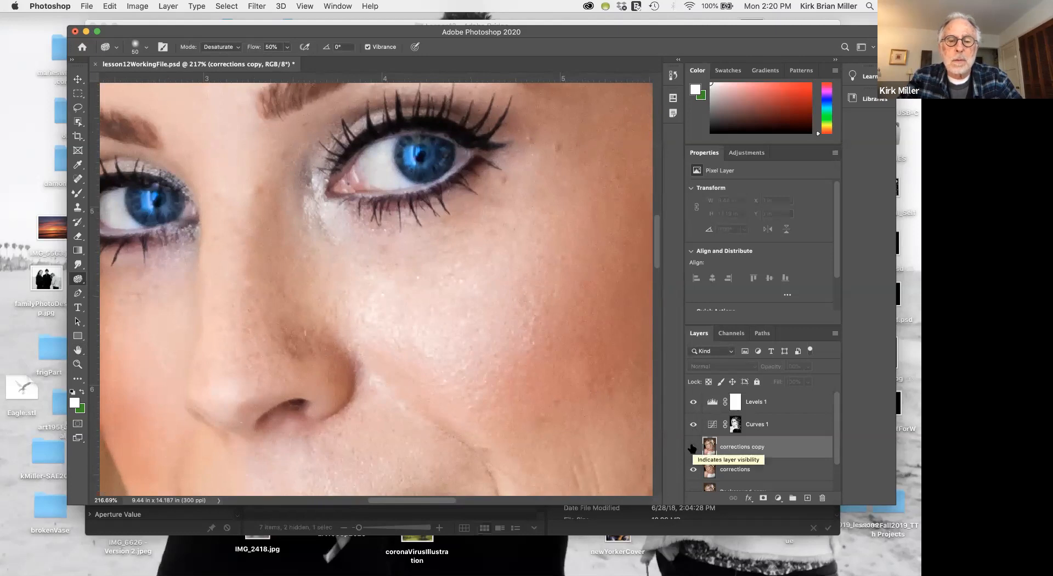
left_click(694, 448)
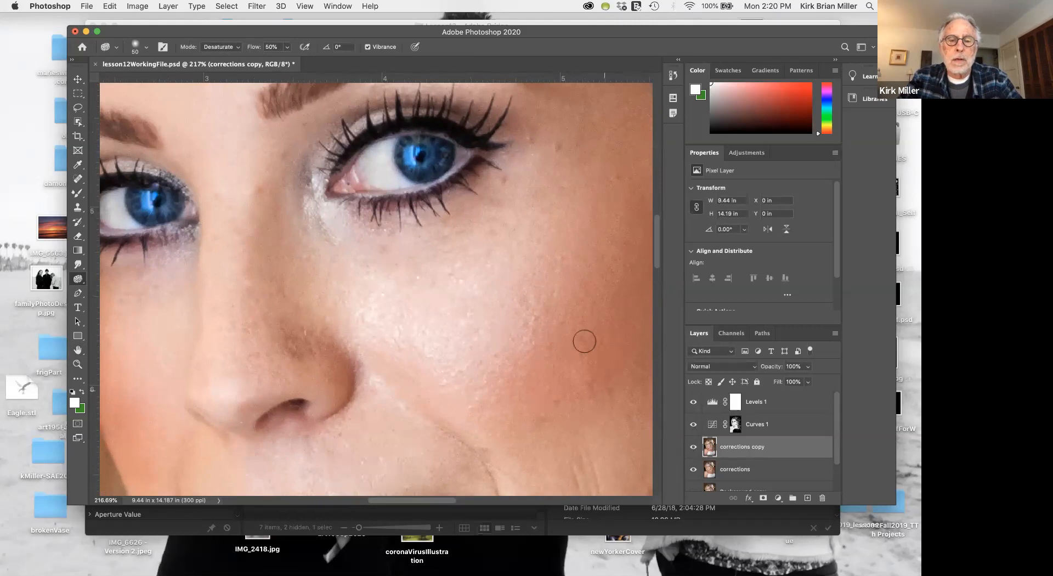
Lower the opacity of the corrections copy layer to 40% to soften the blur effect on the portrait
key("super+minus")
key("super+minus")
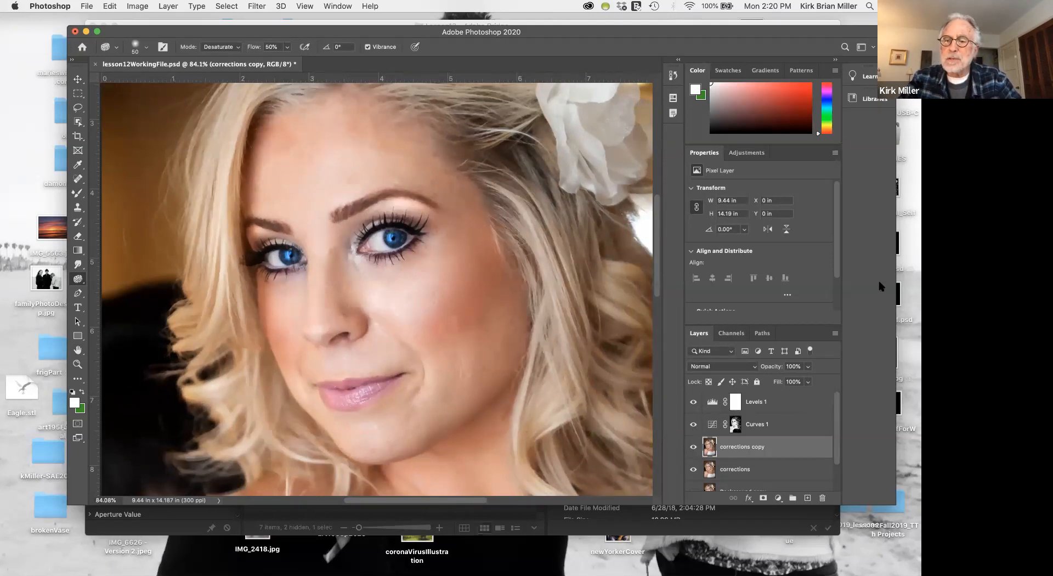
left_click(809, 366)
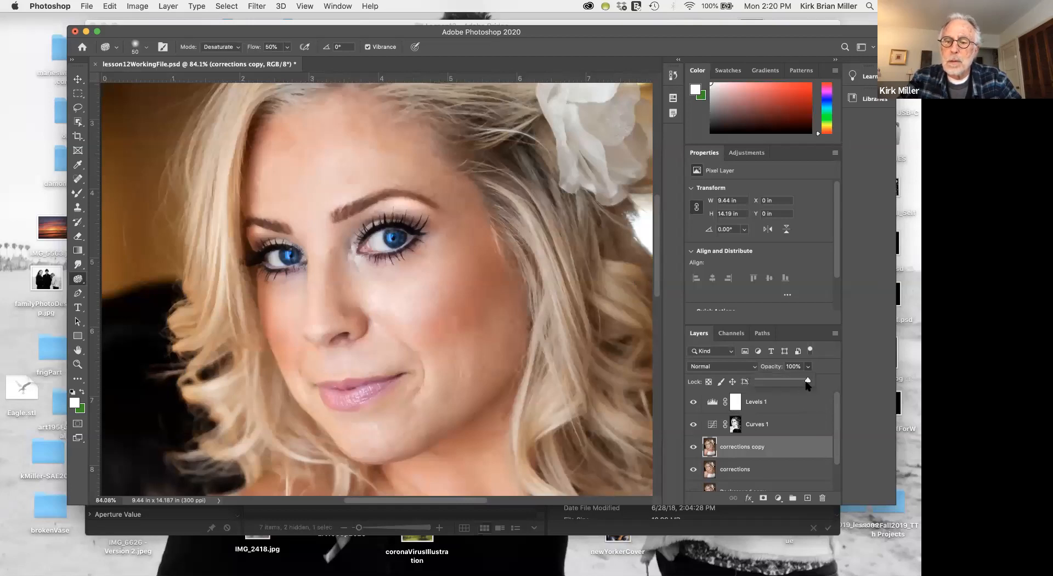
left_click_drag(809, 381, 778, 382)
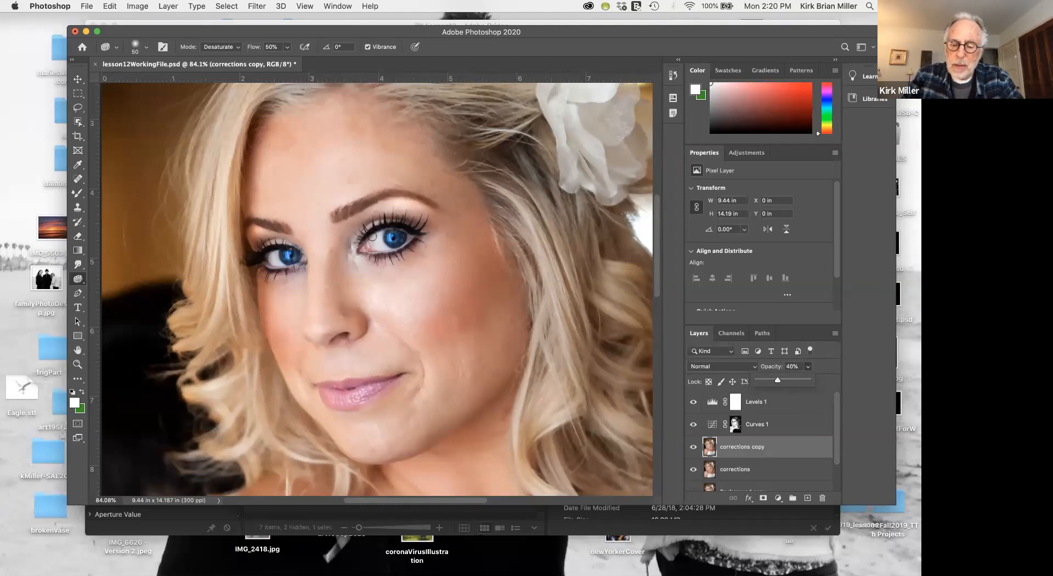
key("bracketright")
key("bracketright")
key("bracketright")
key("bracketright")
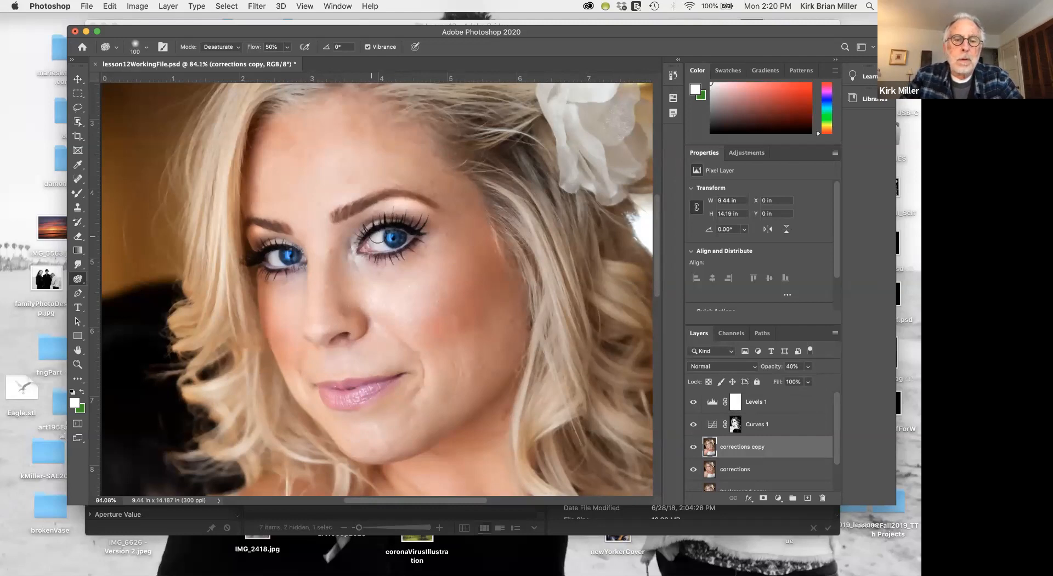
key("bracketright")
key("bracketright")
key("bracketright")
mouse_move(386, 238)
left_mouse_down()
mouse_move(404, 232)
mouse_move(365, 247)
mouse_move(376, 245)
left_mouse_up()
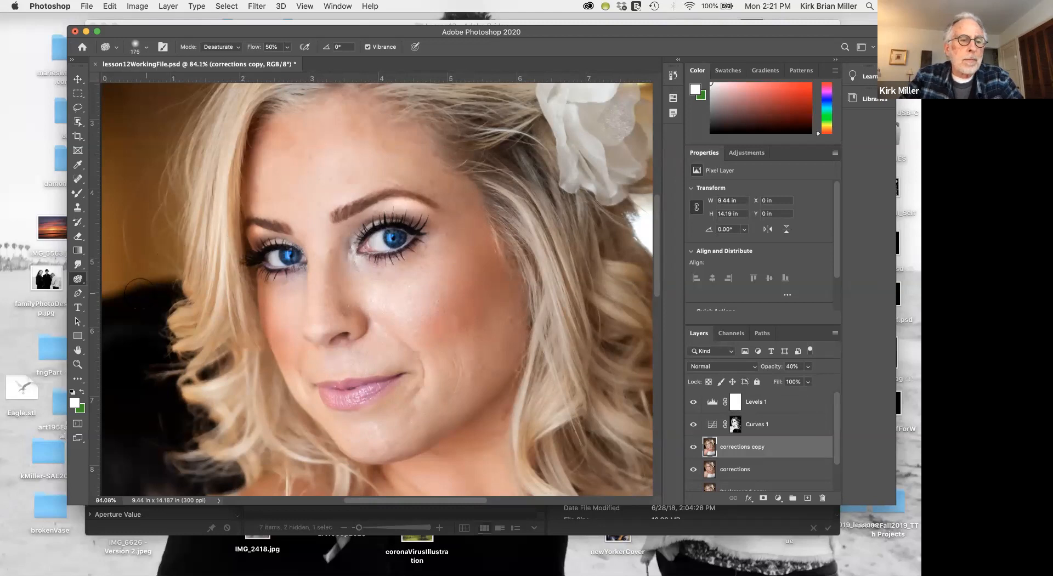
Erase the blur over both eyes on the corrections copy layer using the Eraser with a 150-pixel brush
left_click(79, 237)
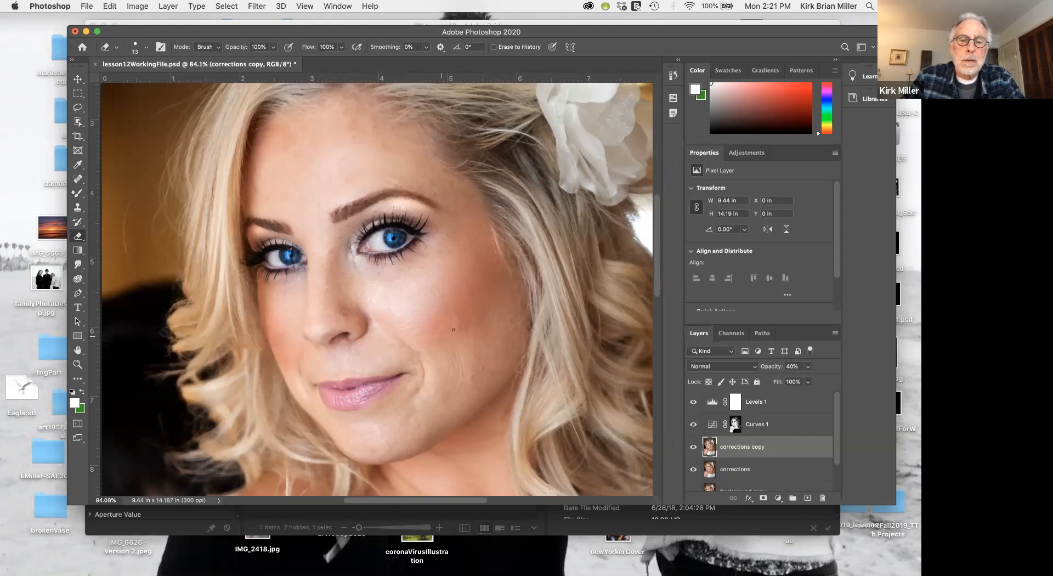
key("bracketright")
key("bracketright")
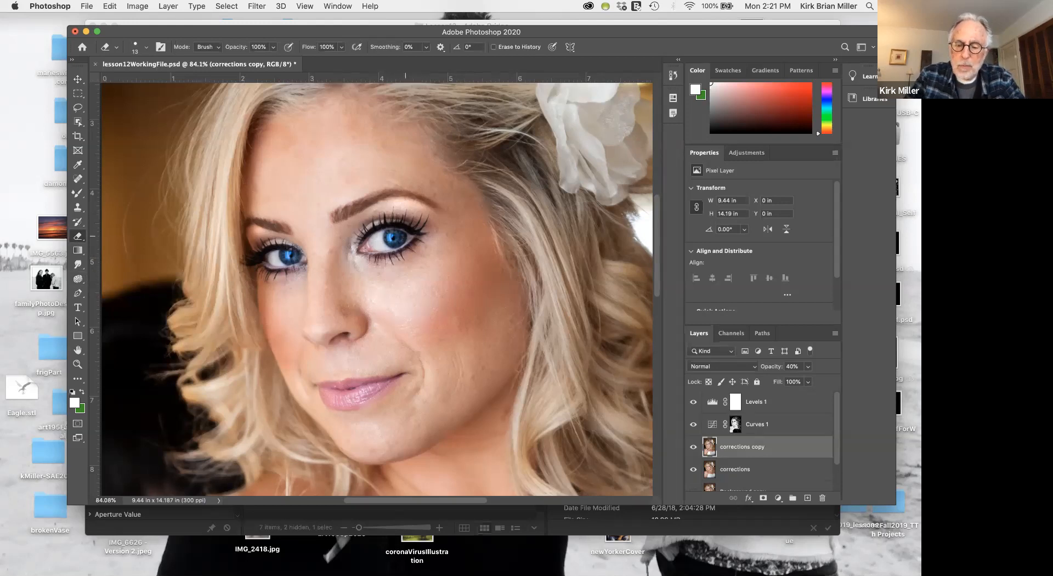
key("bracketright")
key("bracketright")
key("bracketright")
key("bracketright")
key("bracketright")
key("bracketright")
key("bracketright")
key("bracketright")
key("bracketright")
key("bracketright")
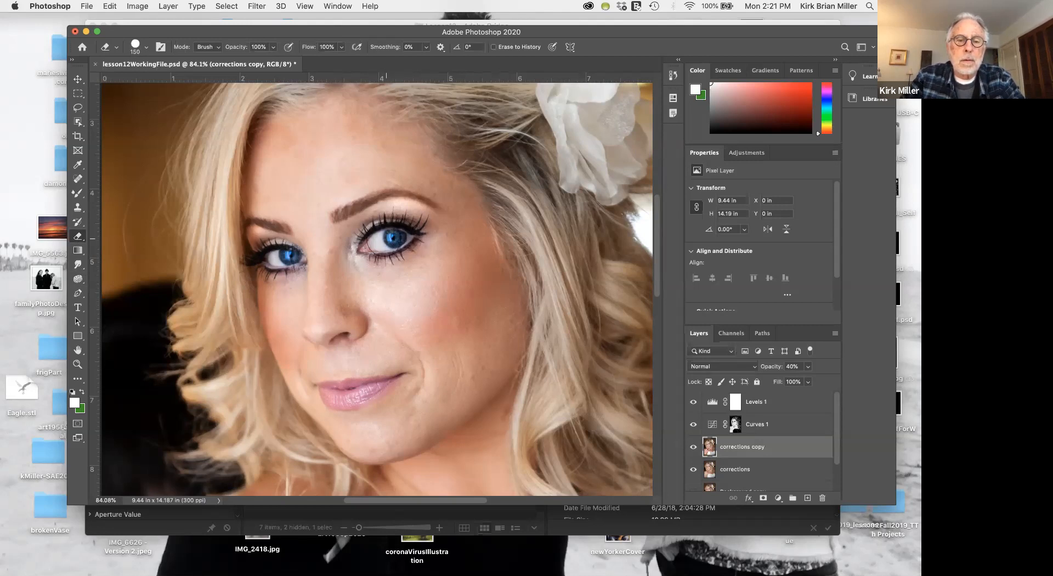
left_click_drag(369, 247, 394, 234)
mouse_move(259, 283)
left_mouse_down()
mouse_move(297, 258)
mouse_move(254, 263)
mouse_move(286, 261)
left_mouse_up()
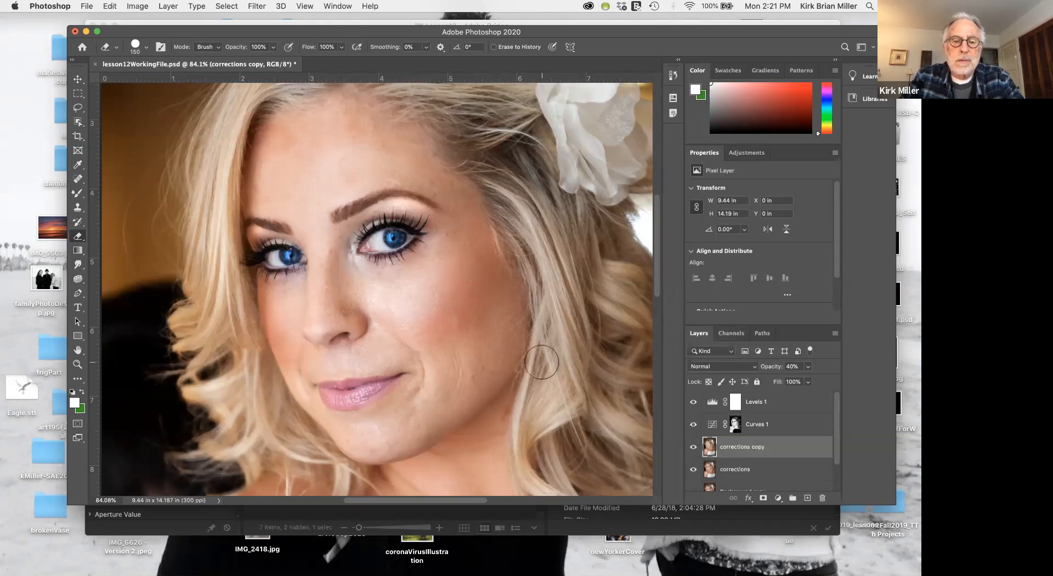
Check the face around the eyes and cheek with and without the partly erased corrections copy layer
scroll(542, 362, "up", 5)
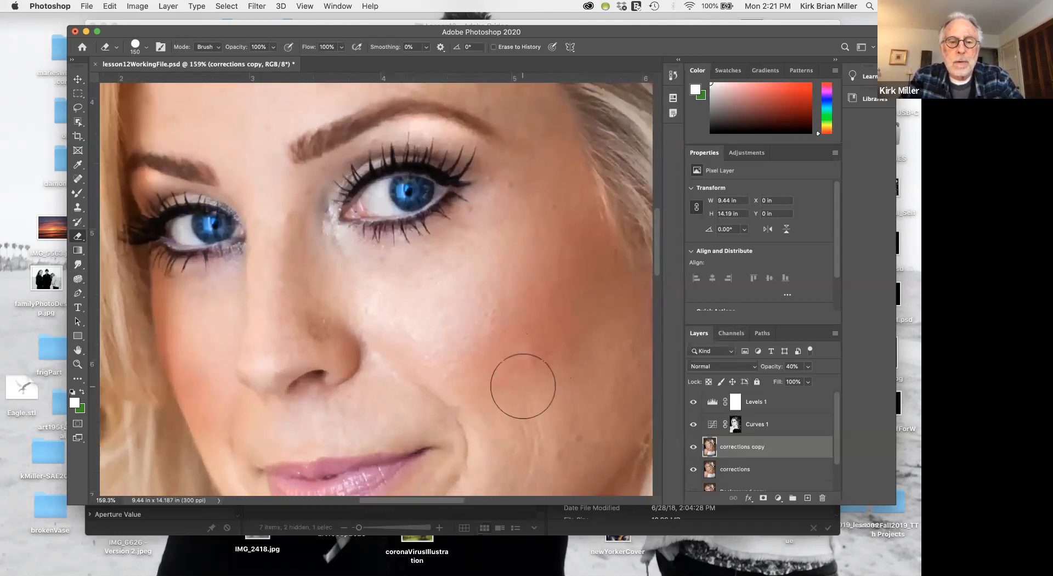
left_click(694, 446)
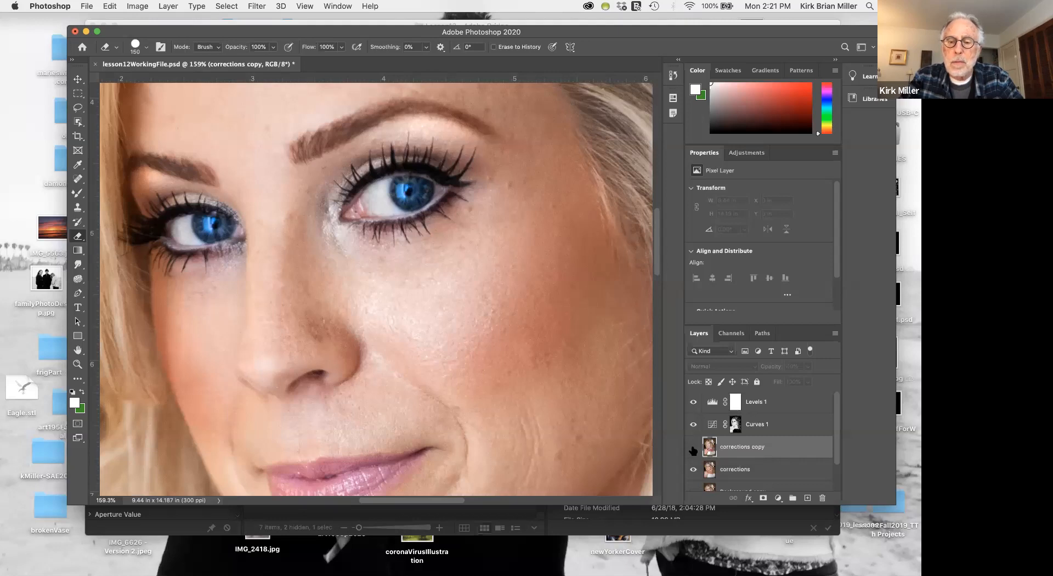
left_click(694, 447)
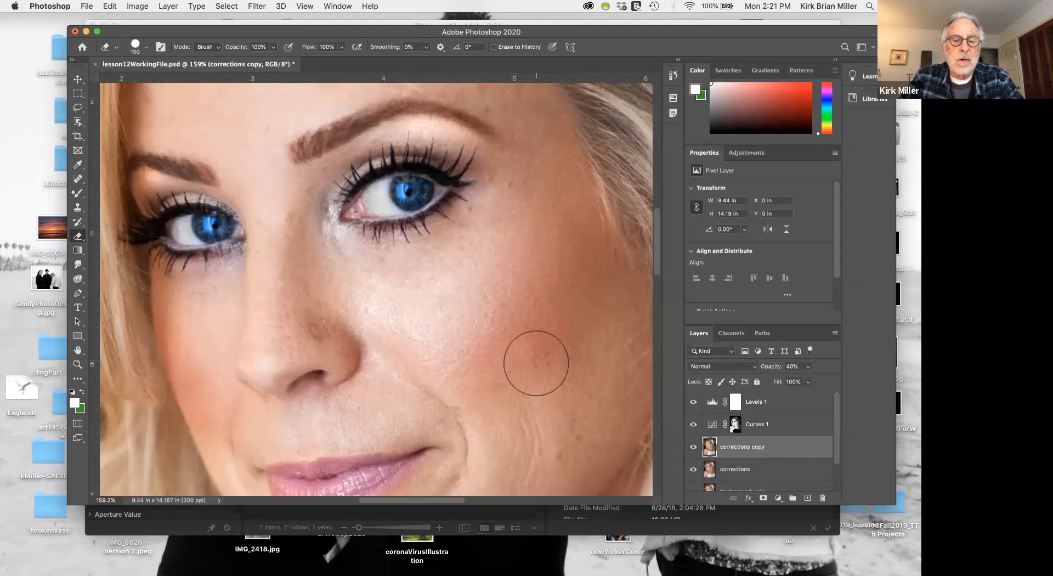
Save the retouched portrait document with the whole head and shoulders in view
scroll(536, 363, "down", 5)
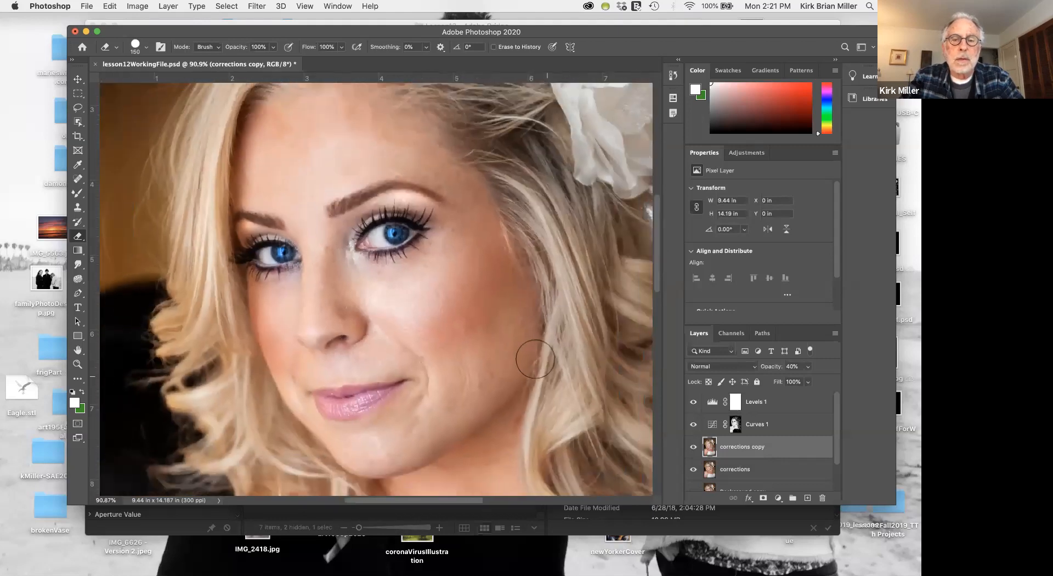
scroll(536, 360, "down", 6)
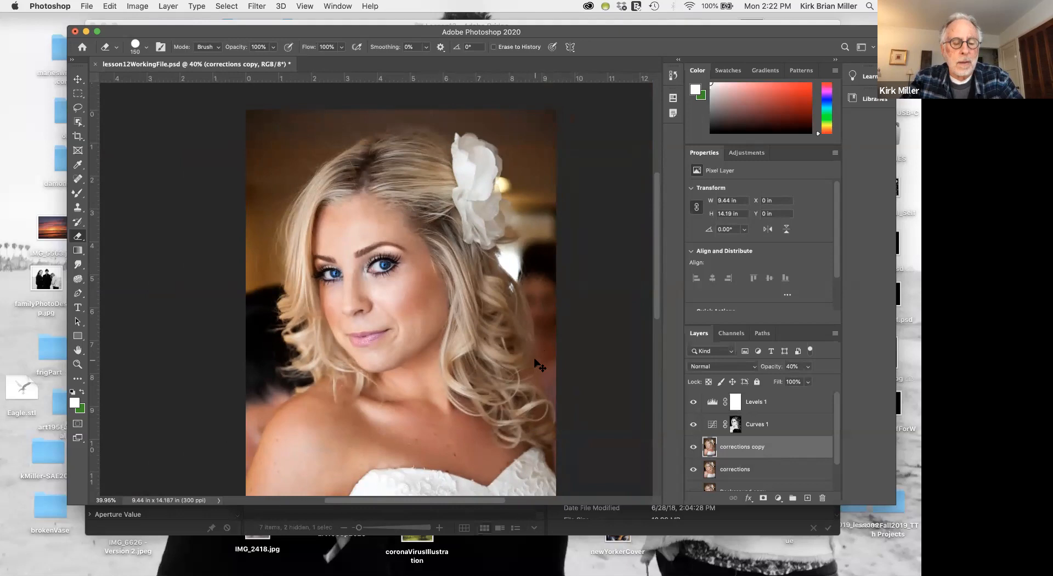
key("super+s")
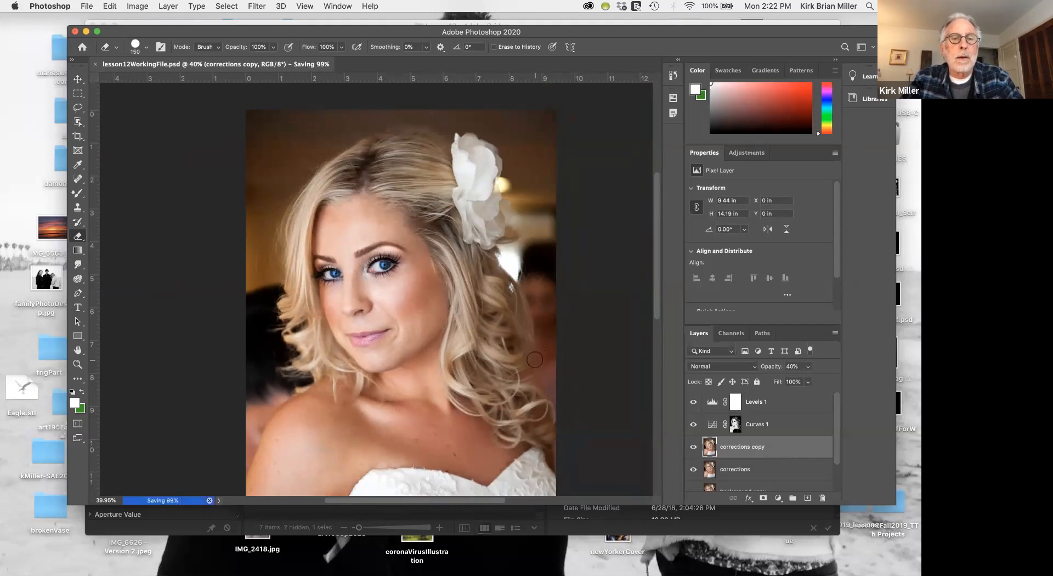